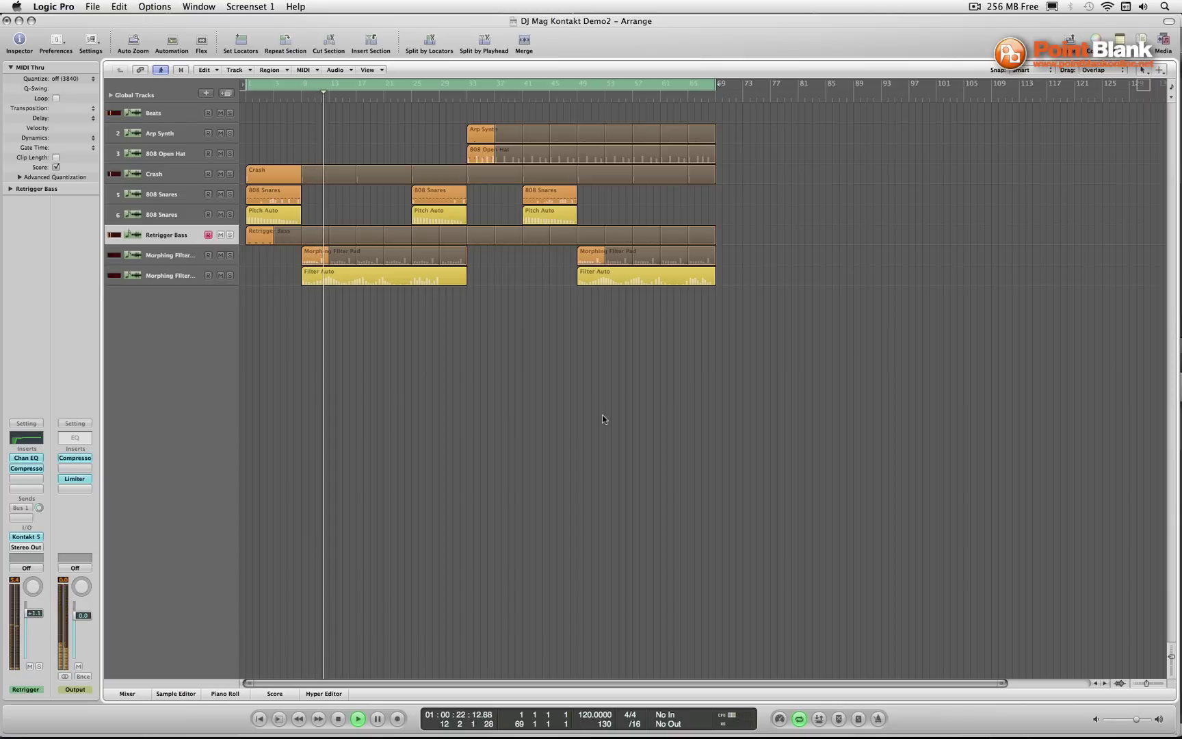
Briefly mute the Beats track, jump playback to around bar 25, then stop
{"action": "left_click", "coordinate": [220, 112]}
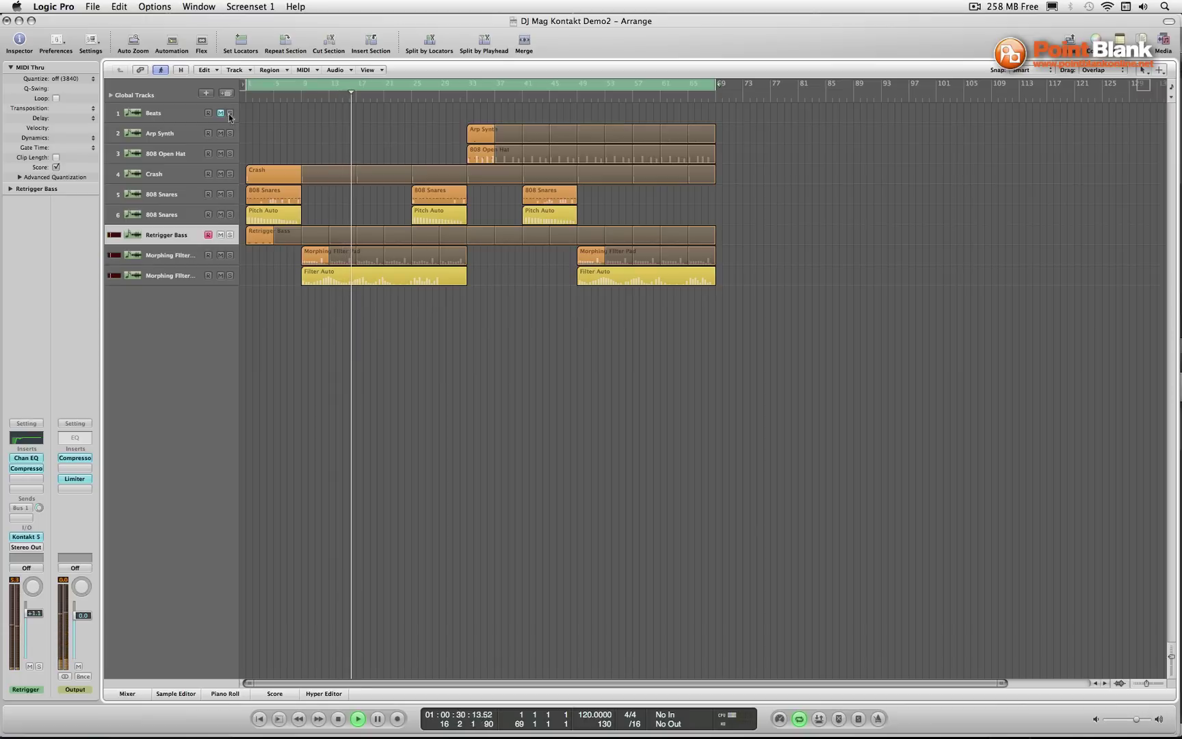
{"action": "left_click", "coordinate": [407, 94]}
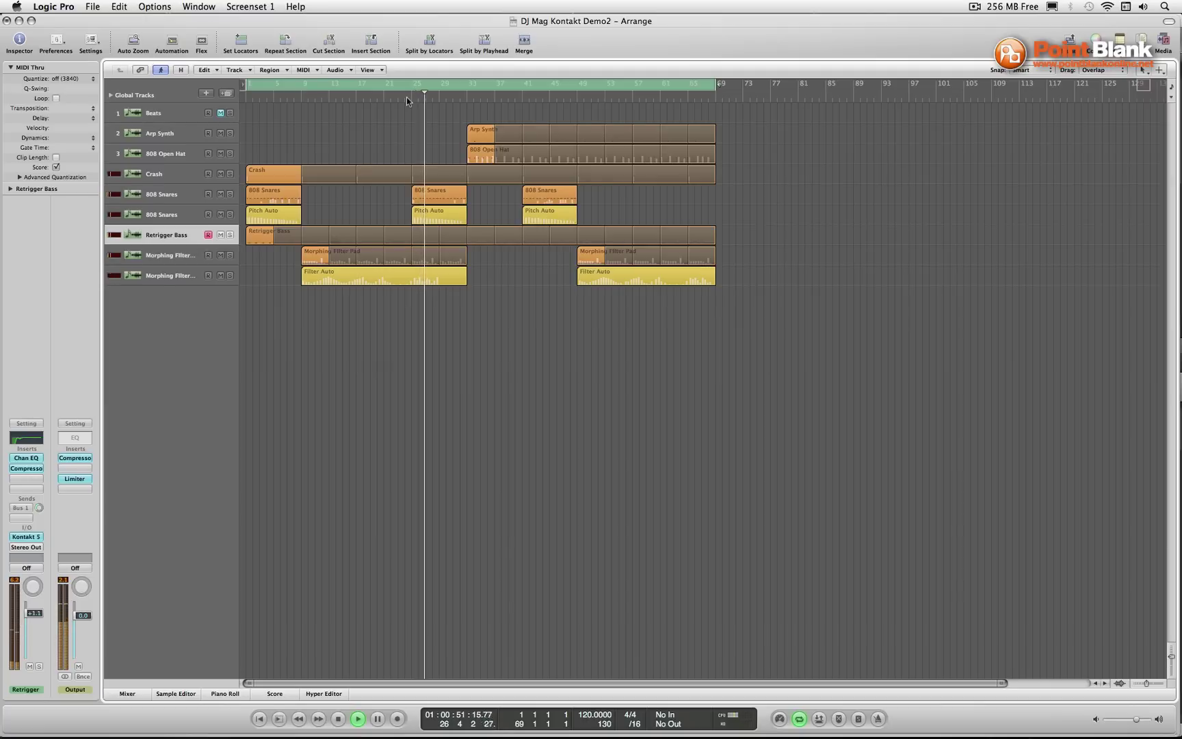
{"action": "left_click", "coordinate": [220, 115]}
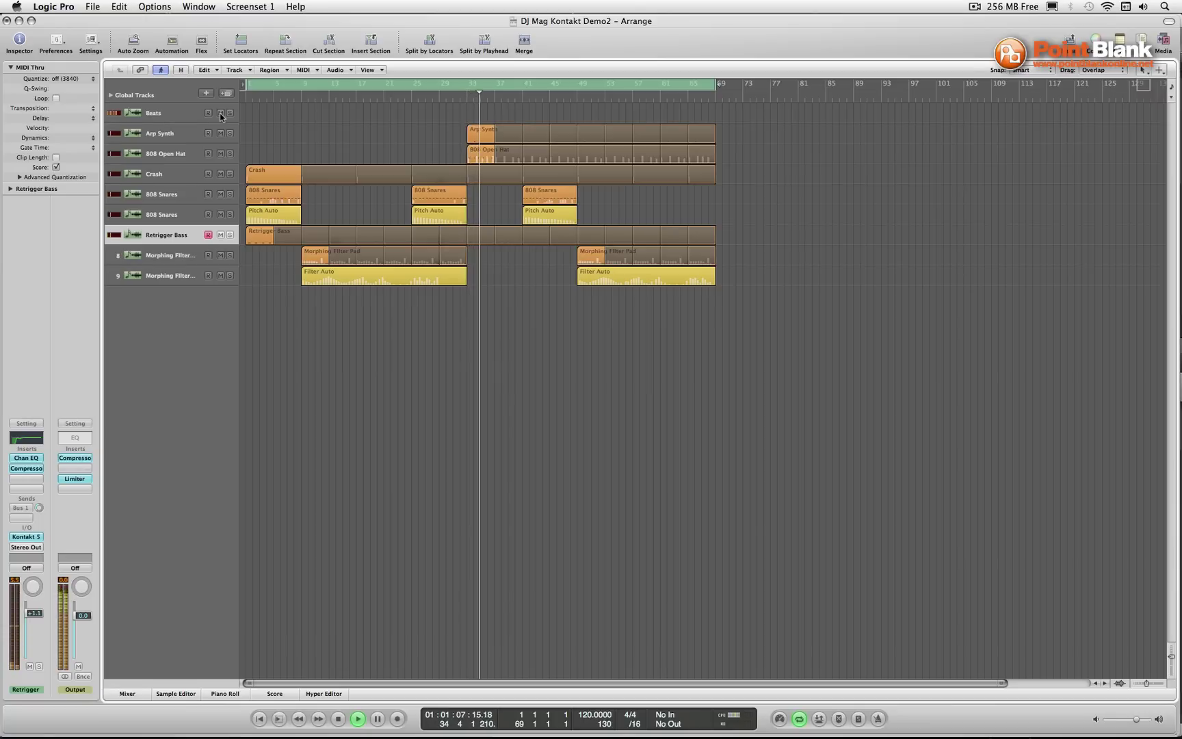
{"action": "key", "text": "space"}
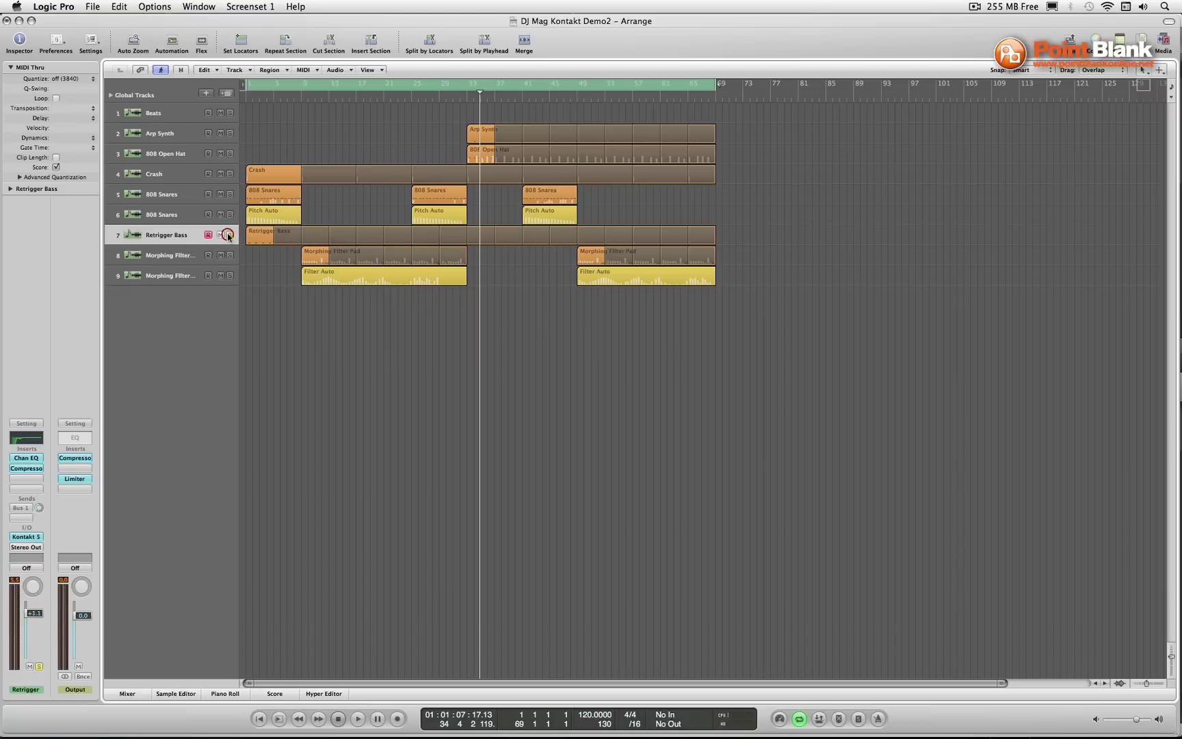
Replay the song, open the Retrigger Bass region in the Piano Roll, and show its Kontakt 5 instrument
{"action": "key", "text": "space"}
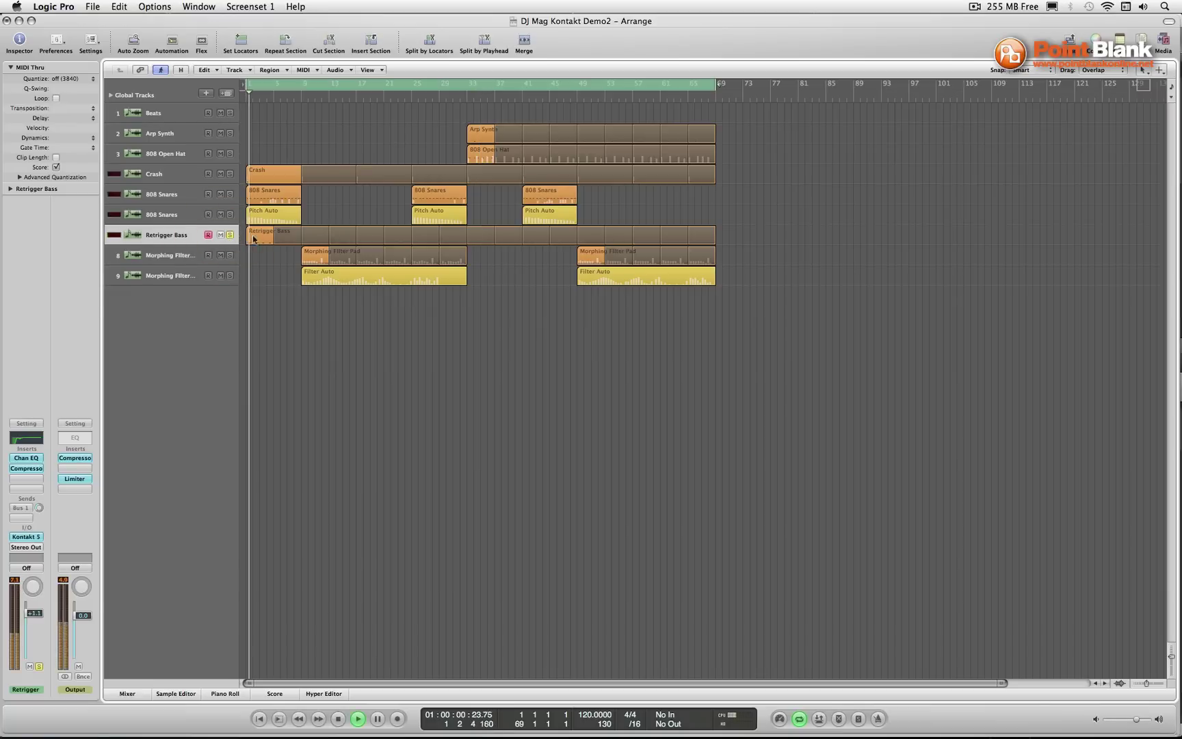
{"action": "double_click", "coordinate": [265, 238]}
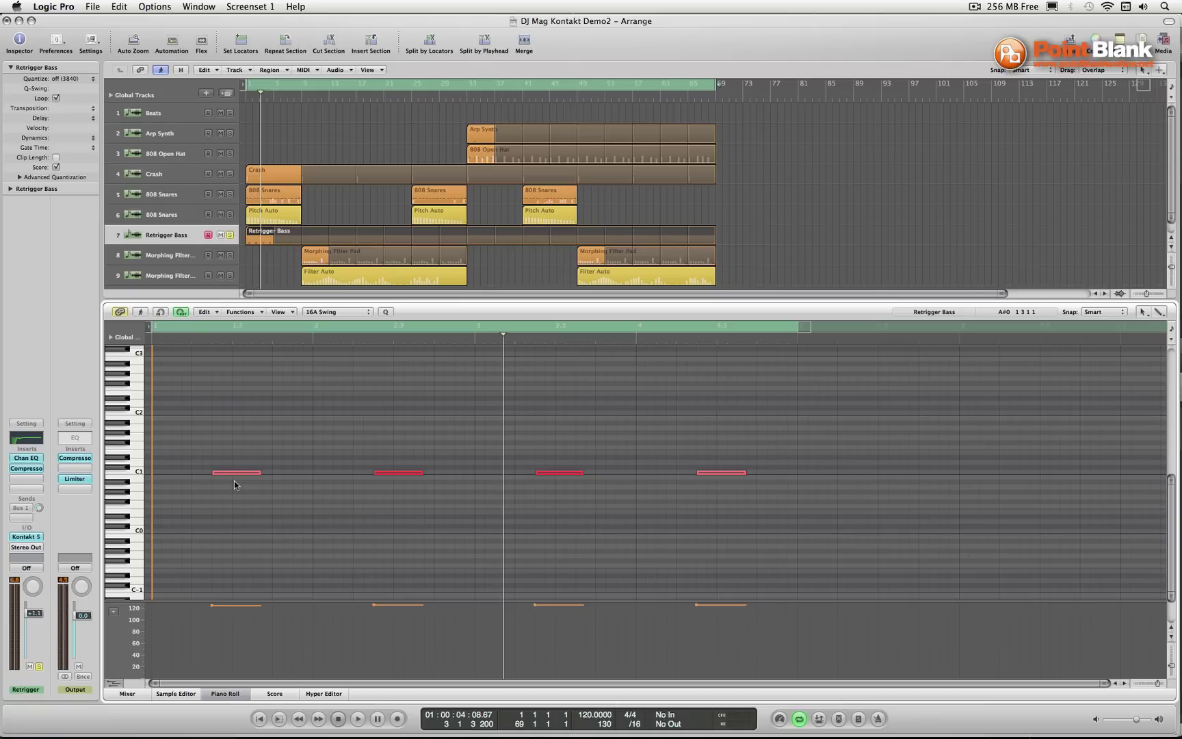
{"action": "left_click", "coordinate": [26, 537]}
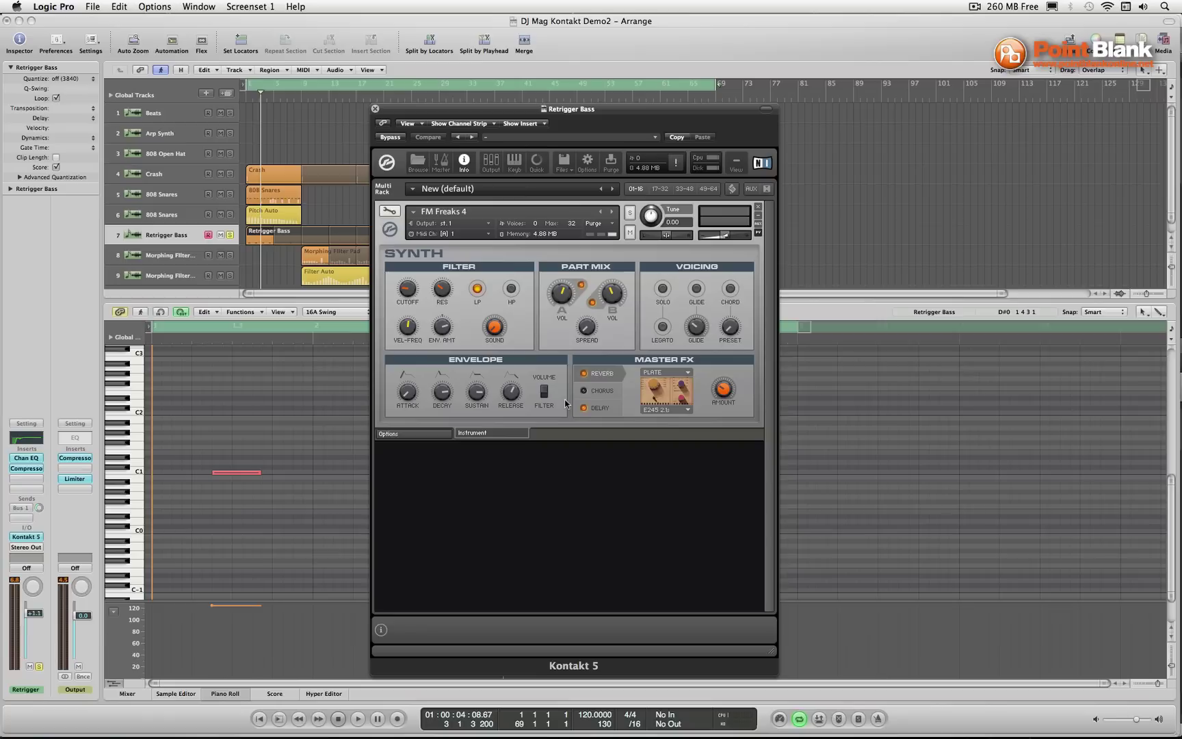
Put Kontakt into Instrument Edit Mode and, during playback, set the Retrigger Rate to 1/16
{"action": "left_click", "coordinate": [389, 213]}
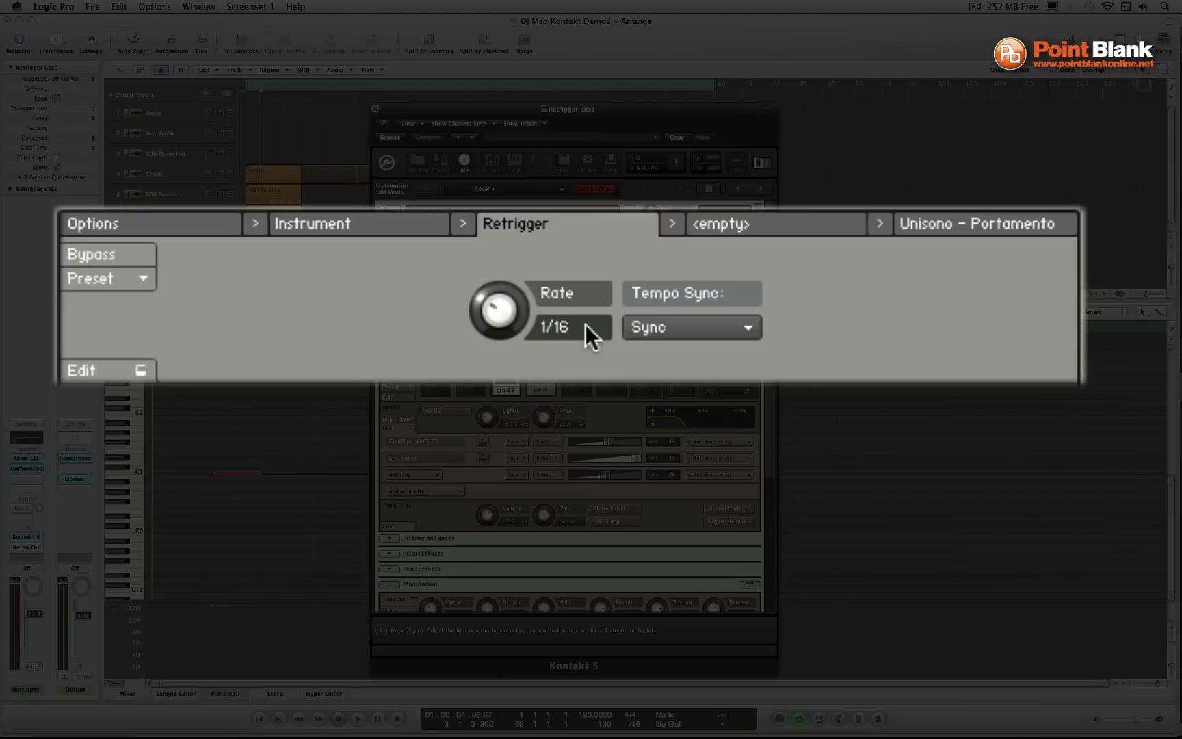
{"action": "key", "text": "space"}
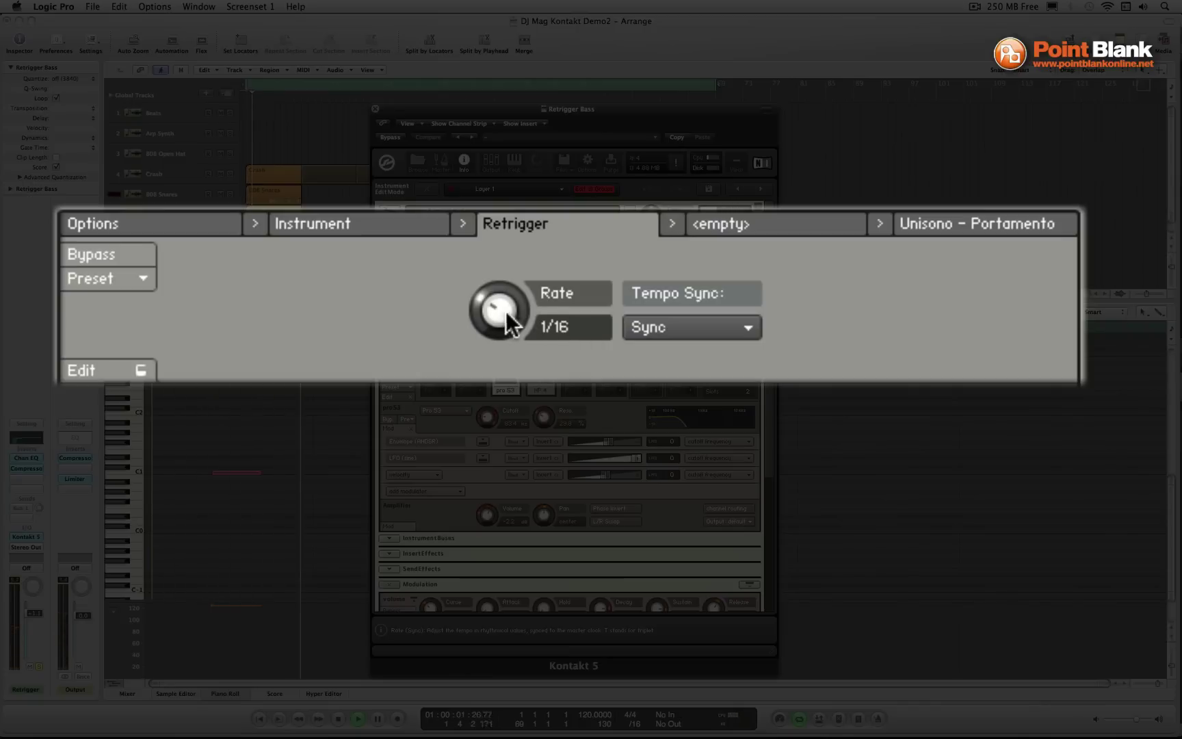
{"action": "mouse_move", "coordinate": [505, 311]}
{"action": "left_mouse_down"}
{"action": "mouse_move", "coordinate": [502, 286]}
{"action": "mouse_move", "coordinate": [496, 324]}
{"action": "left_mouse_up"}
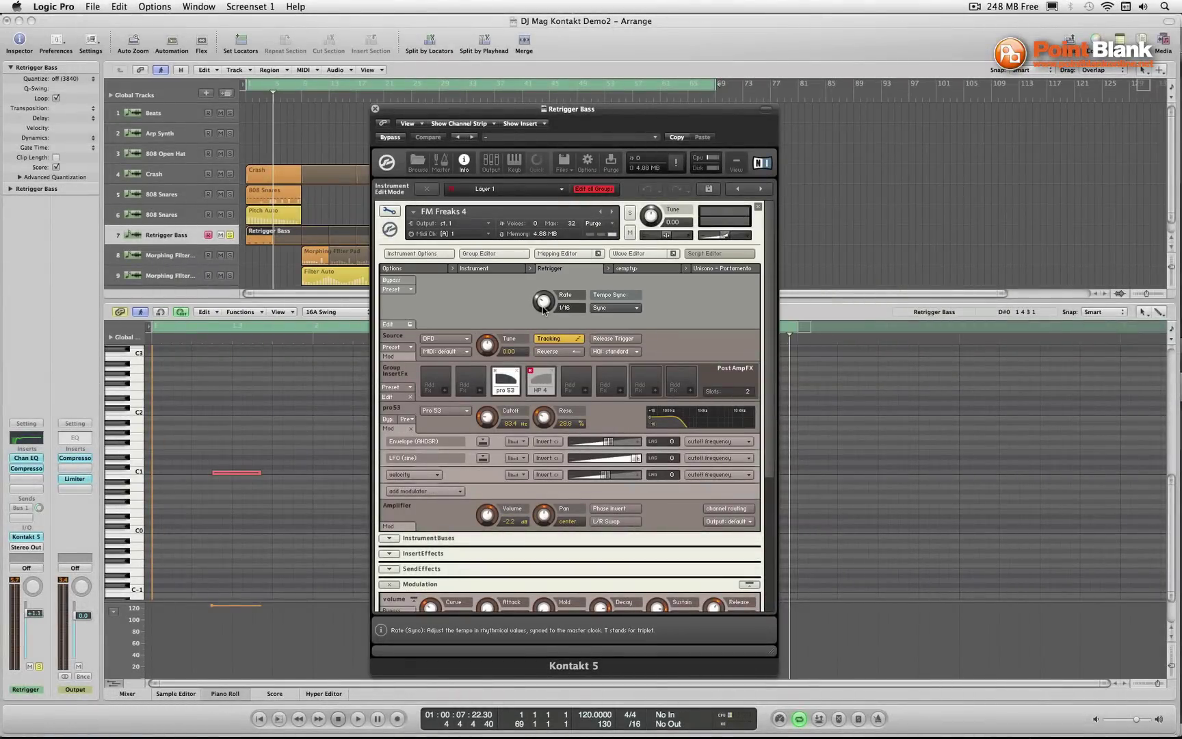
Open the Retrigger script in the Script Editor, scroll through its code, then close it
{"action": "left_click", "coordinate": [389, 324]}
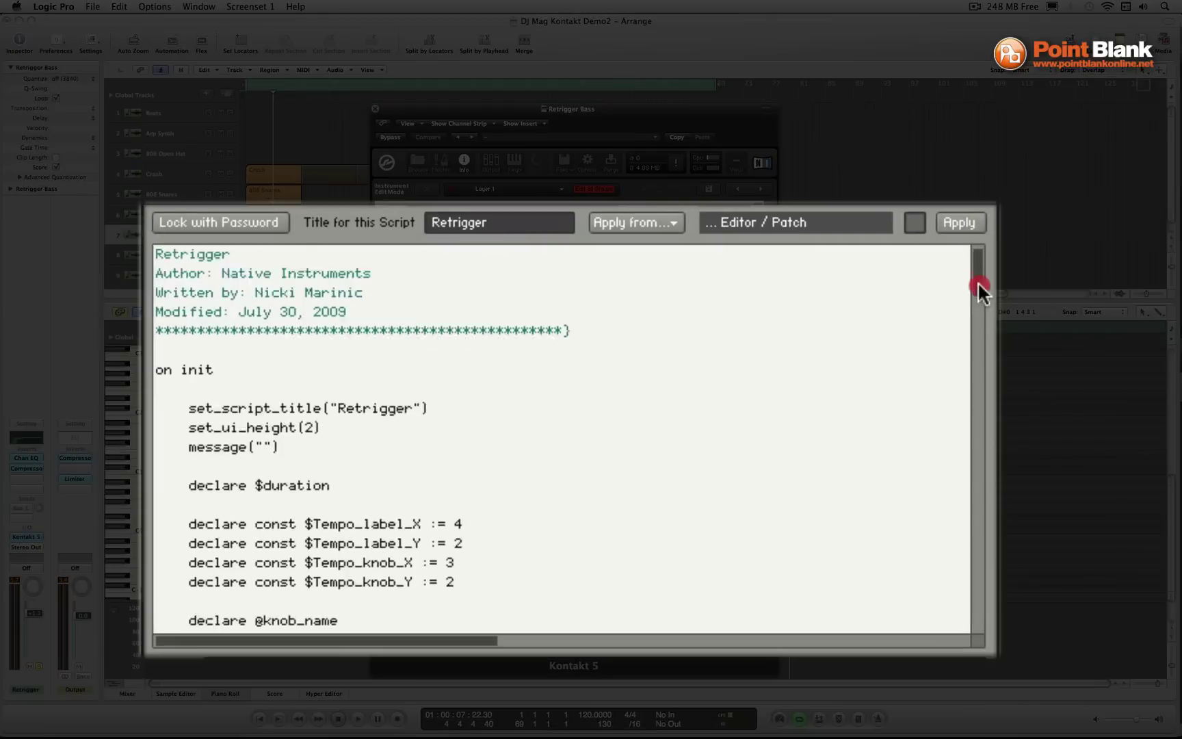
{"action": "left_click_drag", "start_coordinate": [751, 363], "coordinate": [745, 437]}
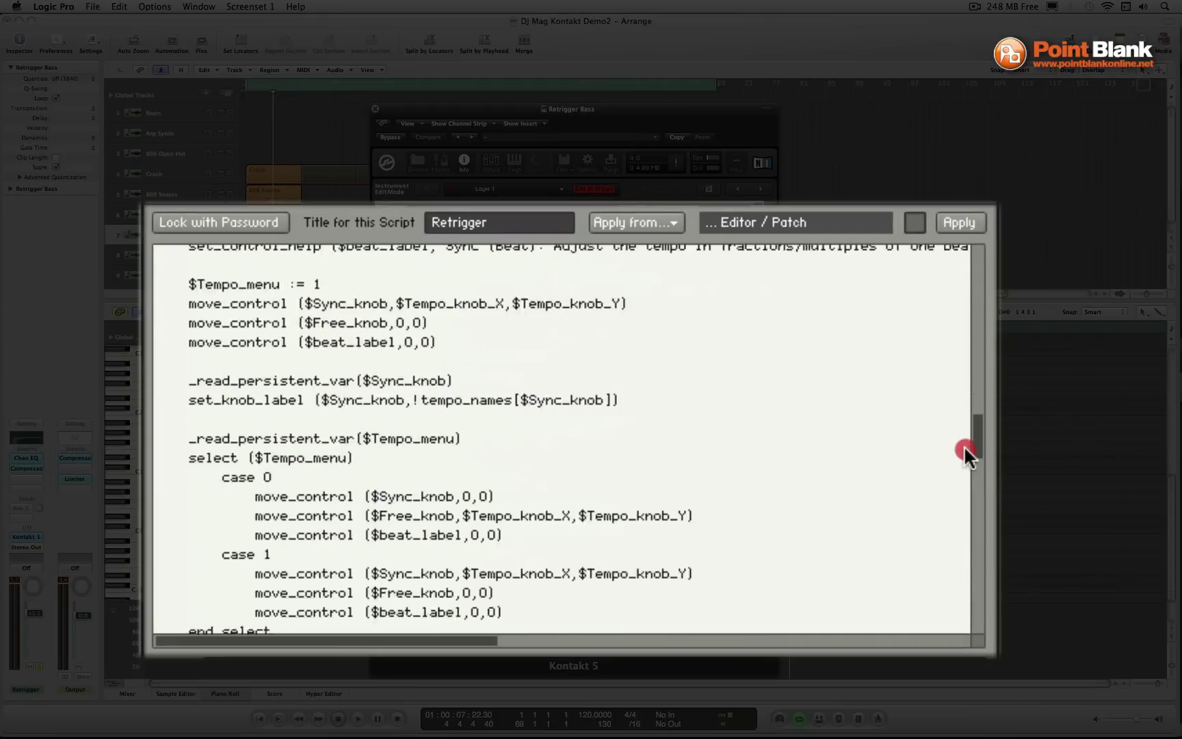
{"action": "left_click_drag", "start_coordinate": [965, 448], "coordinate": [987, 256]}
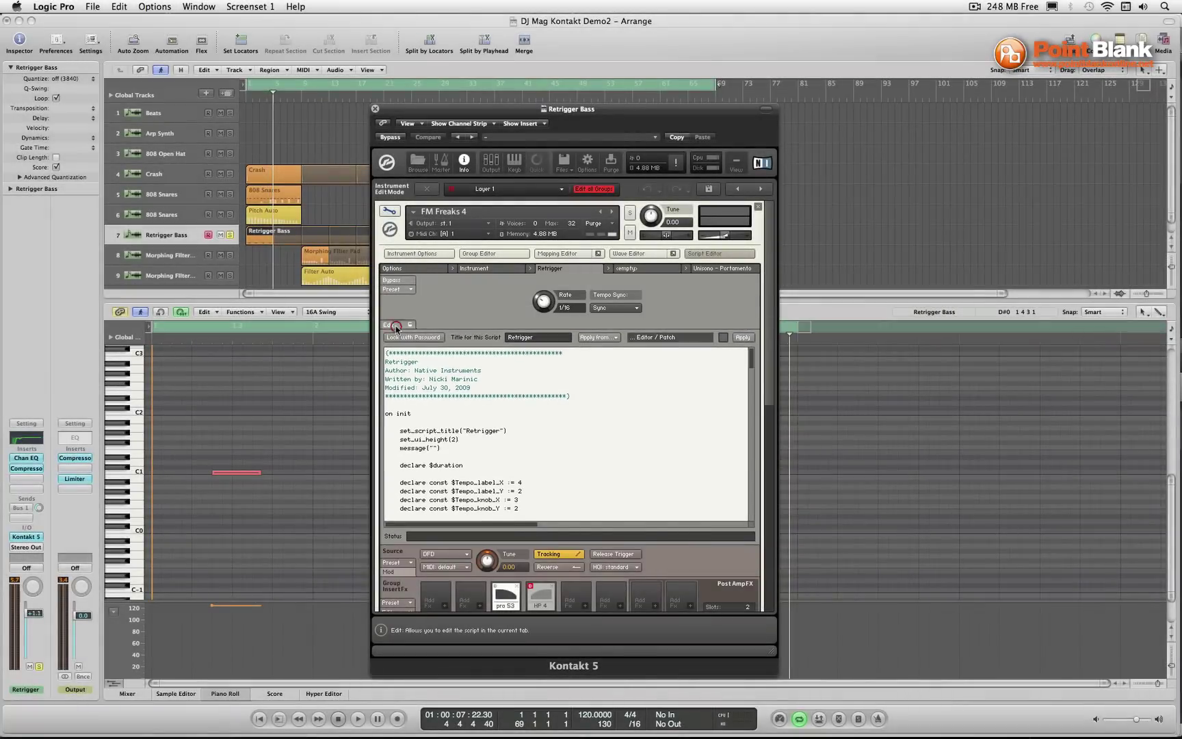
{"action": "left_click", "coordinate": [396, 326]}
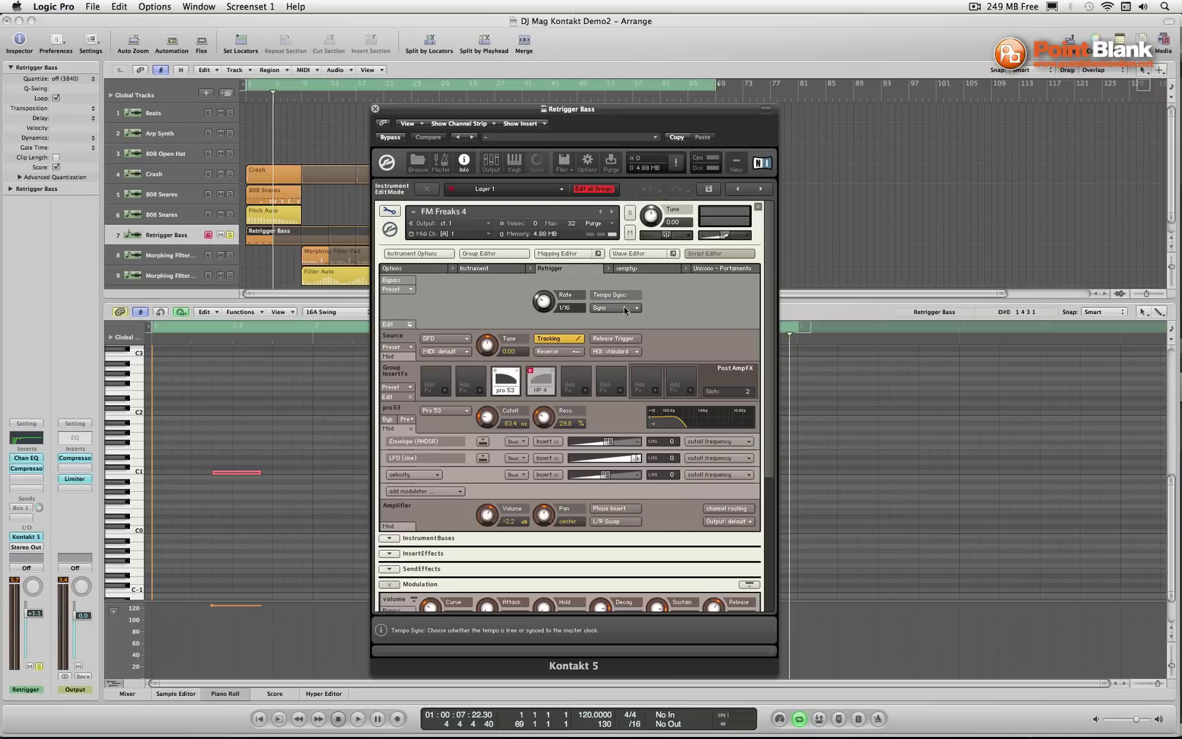
Close Kontakt, move the solo from Retrigger Bass to 808 Snares, and play from the start
{"action": "left_click", "coordinate": [376, 109]}
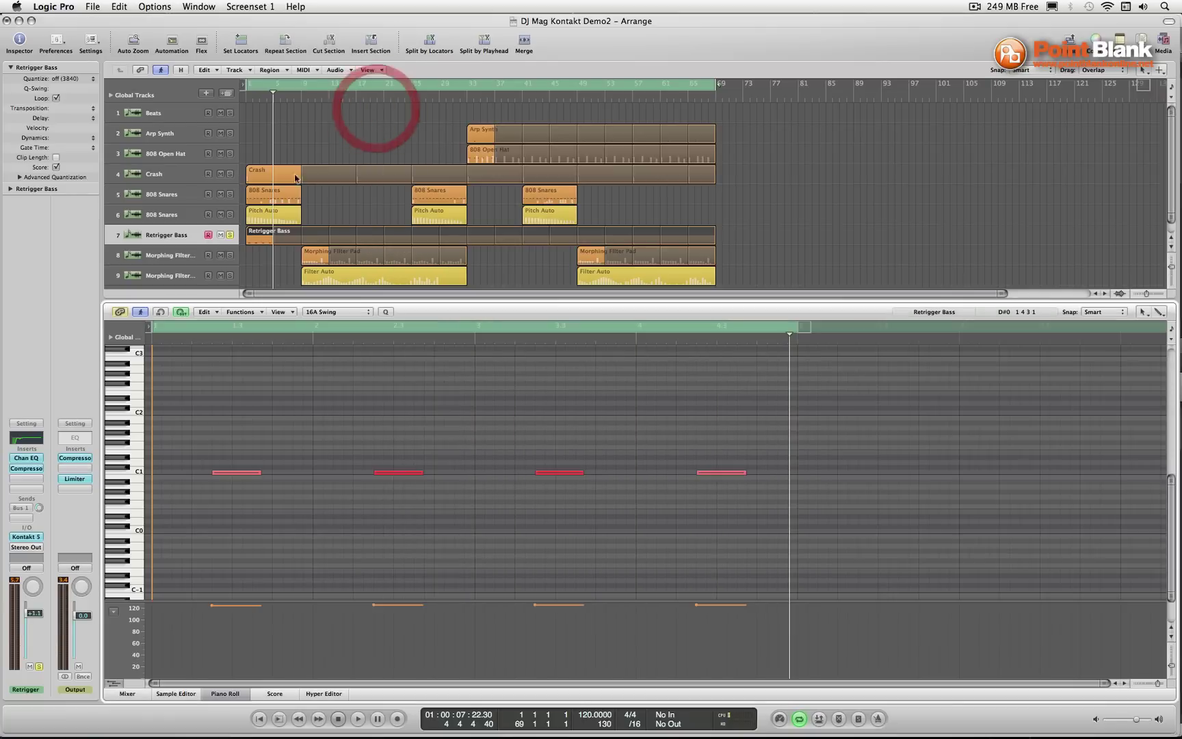
{"action": "left_click", "coordinate": [165, 192]}
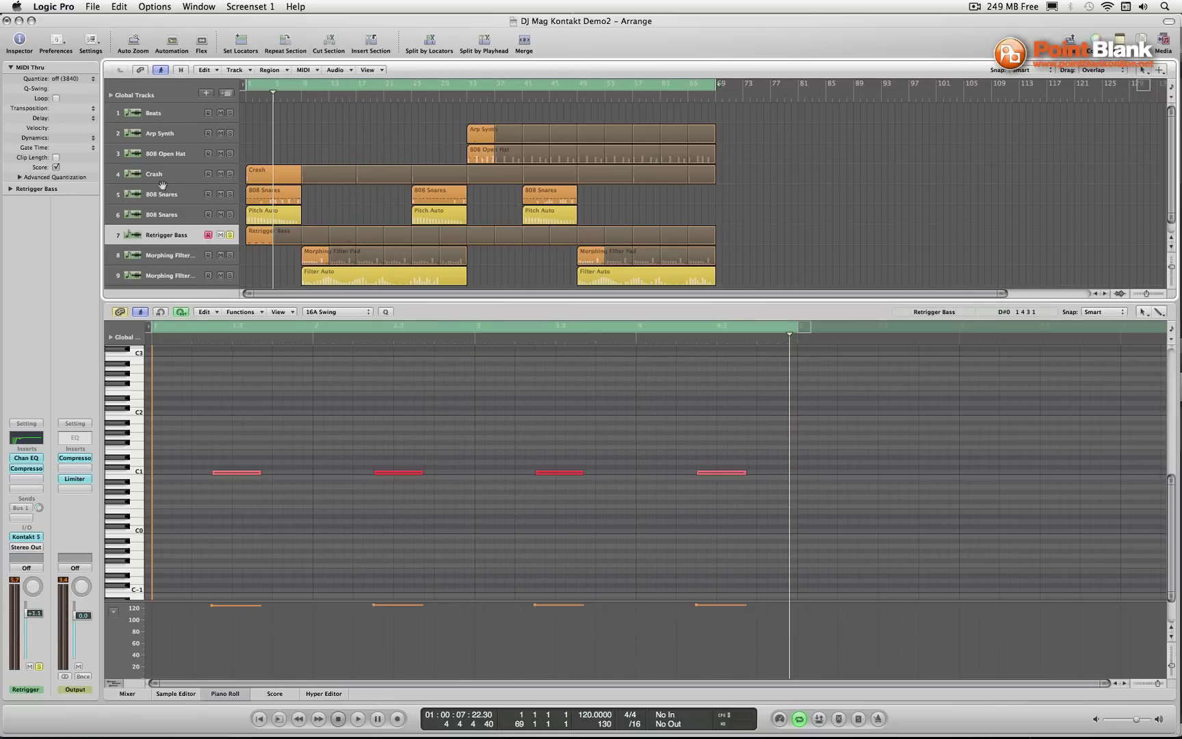
{"action": "left_click", "coordinate": [230, 234]}
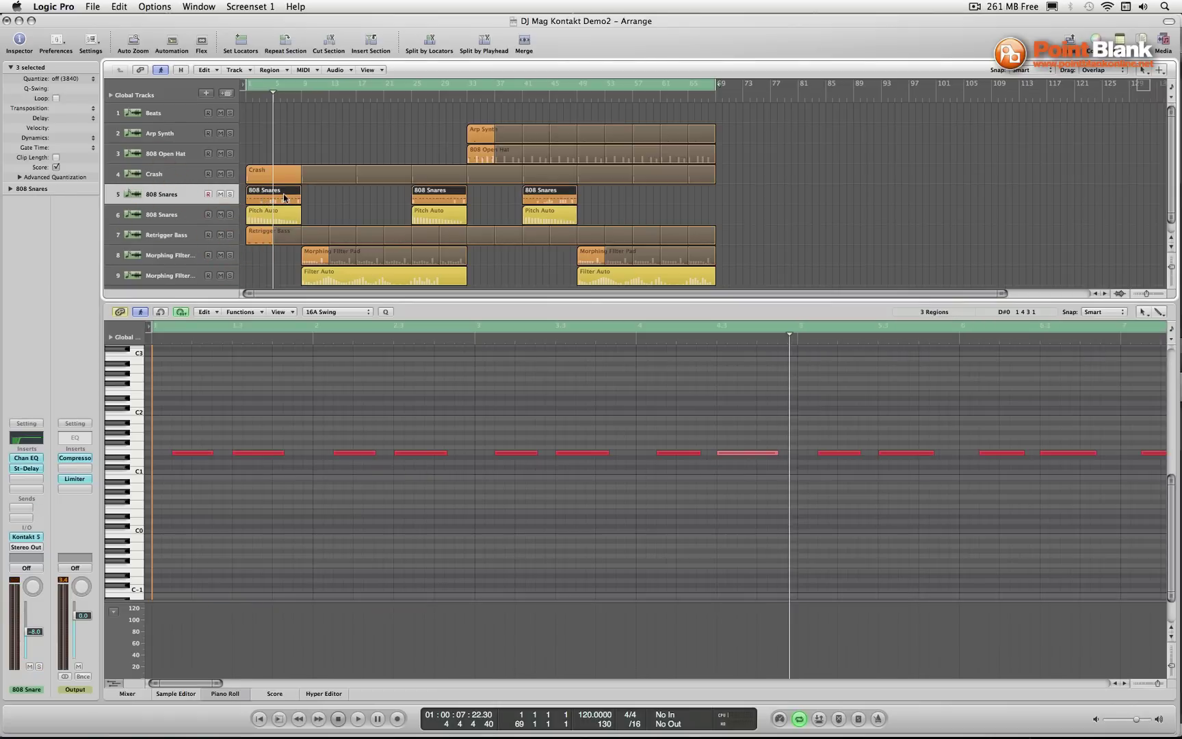
{"action": "left_click", "coordinate": [231, 195]}
{"action": "key", "text": "Return"}
{"action": "key", "text": "space"}
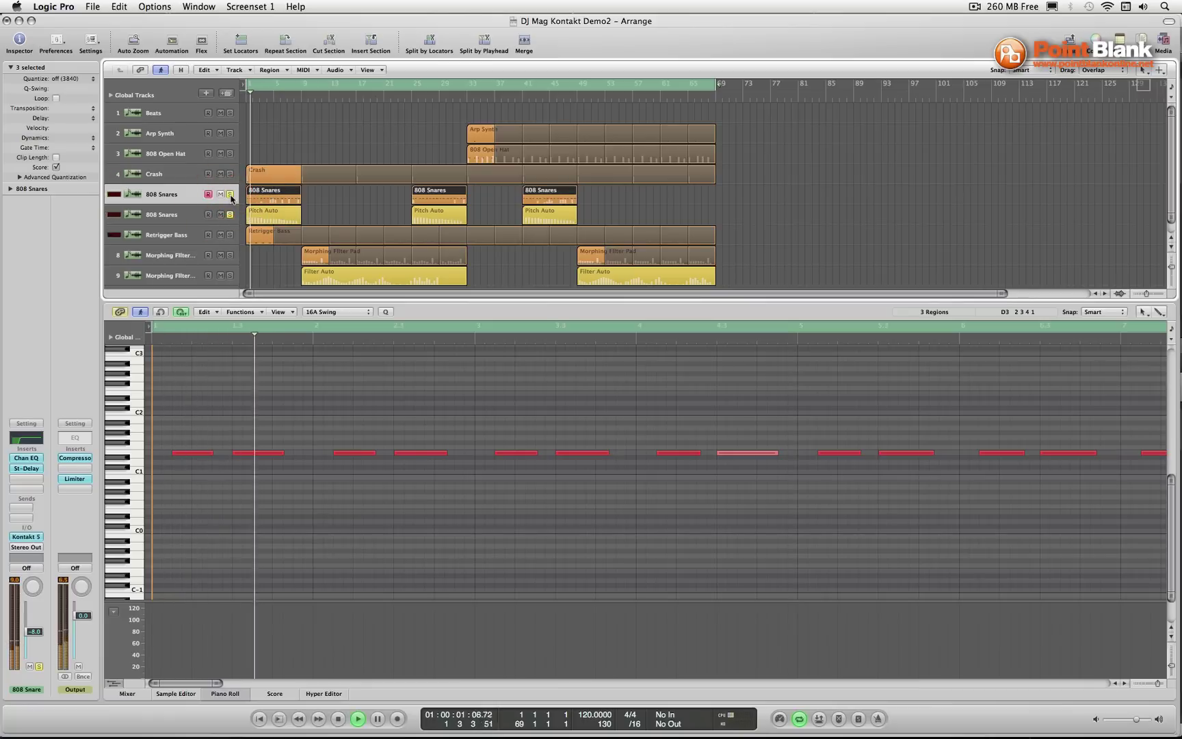
Open the 808 Snares Kontakt instrument in compact view with the Outputs panel hidden
{"action": "left_click", "coordinate": [30, 538]}
{"action": "left_click_drag", "start_coordinate": [727, 172], "coordinate": [381, 61]}
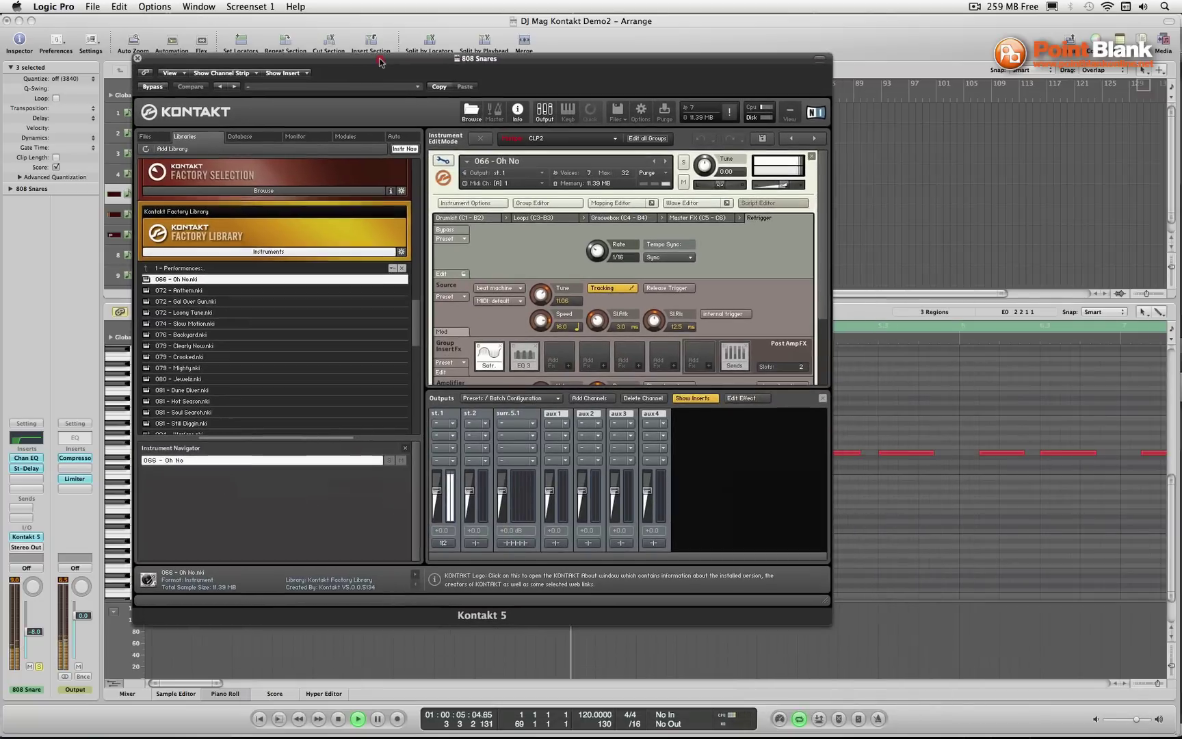
{"action": "left_click", "coordinate": [789, 112]}
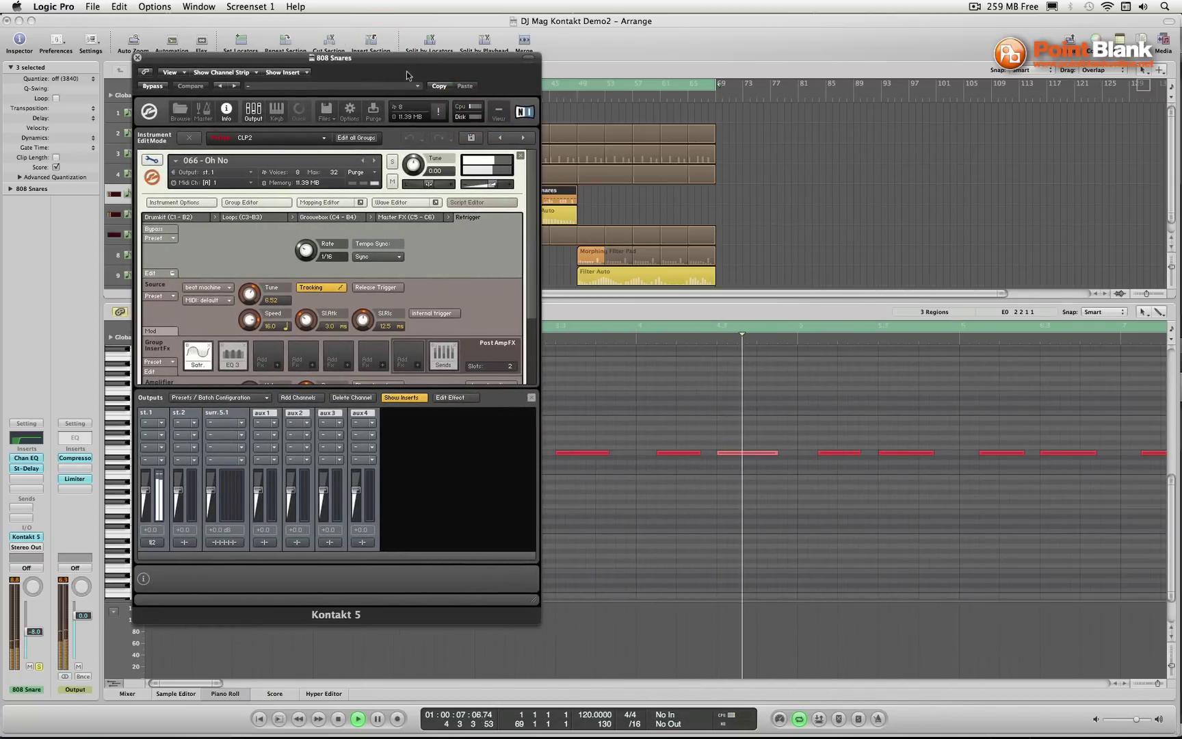
{"action": "left_click_drag", "start_coordinate": [409, 57], "coordinate": [654, 78]}
{"action": "left_click", "coordinate": [498, 130]}
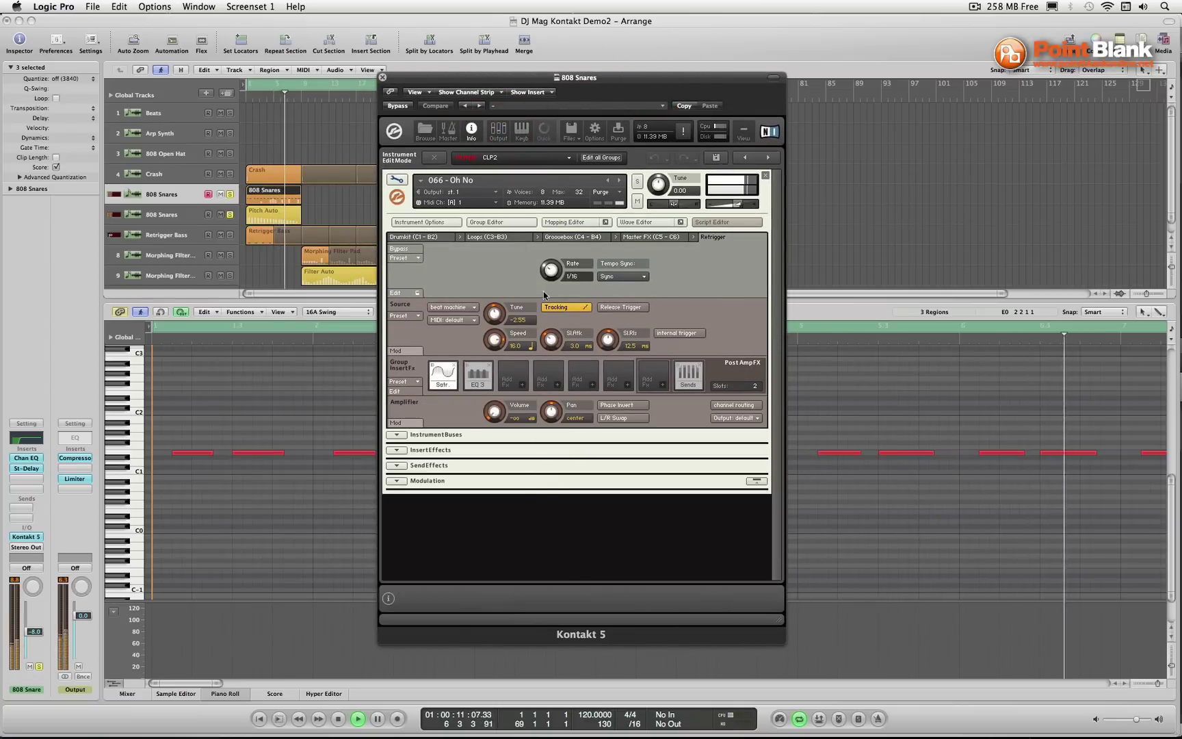
Replay the song to watch the beat machine Tune automation drop to about -12
{"action": "key", "text": "space"}
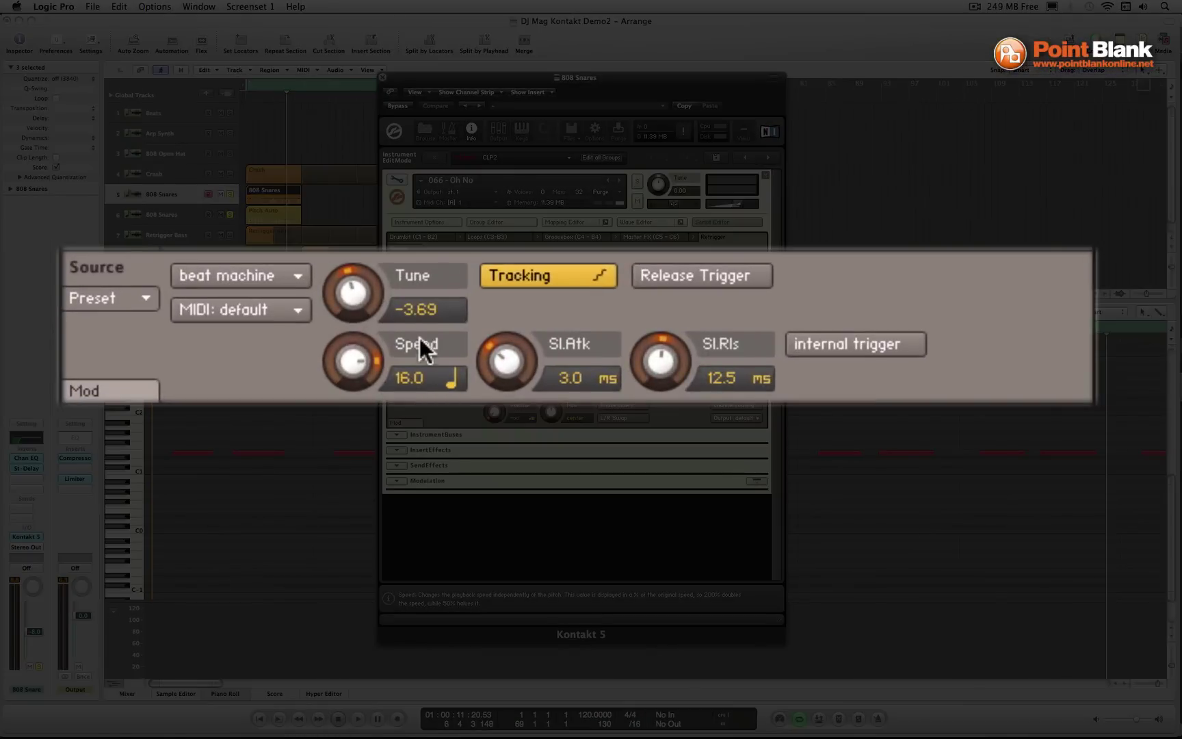
{"action": "key", "text": "space"}
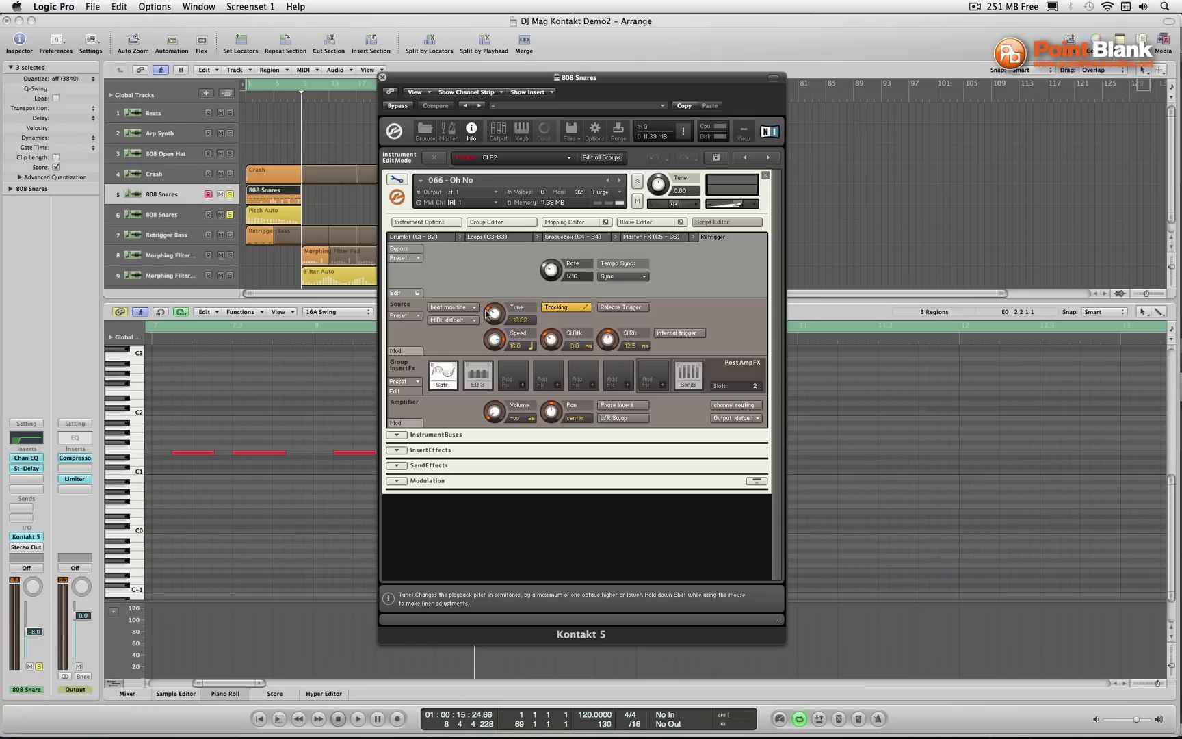
{"action": "left_click", "coordinate": [314, 392]}
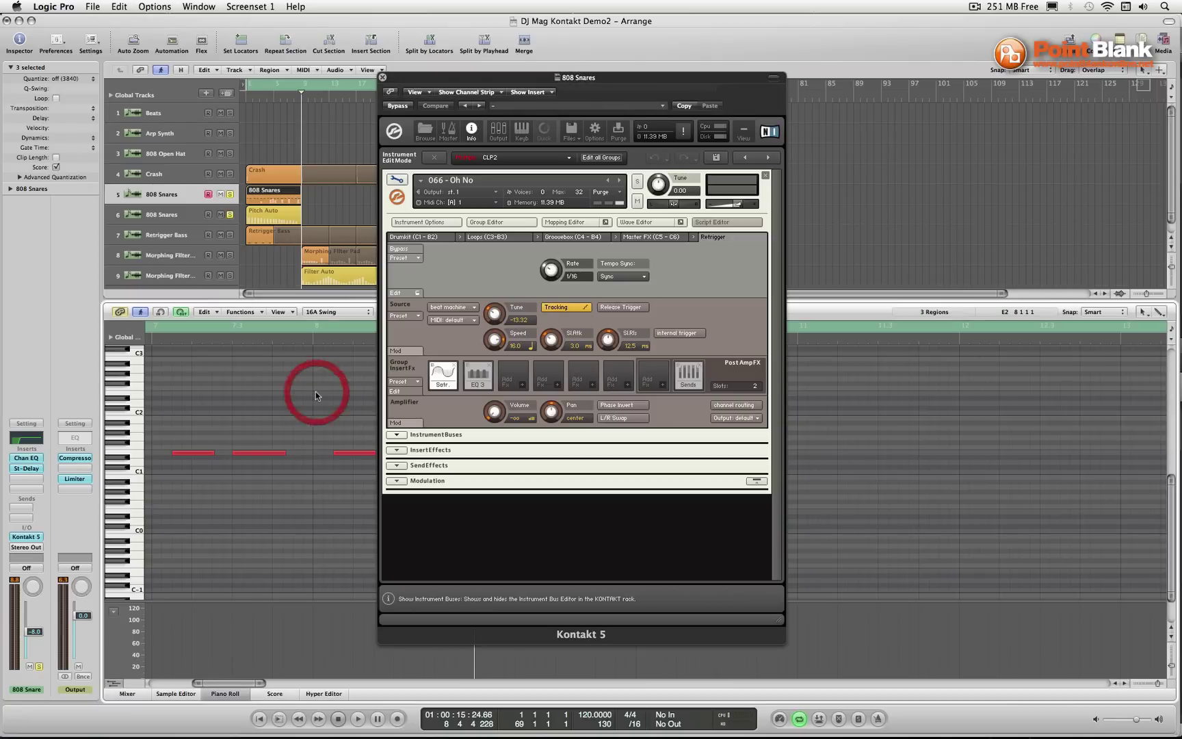
Close Kontakt, select the Pitch Auto regions, and toggle the controller lane off and back on
{"action": "left_click", "coordinate": [259, 213]}
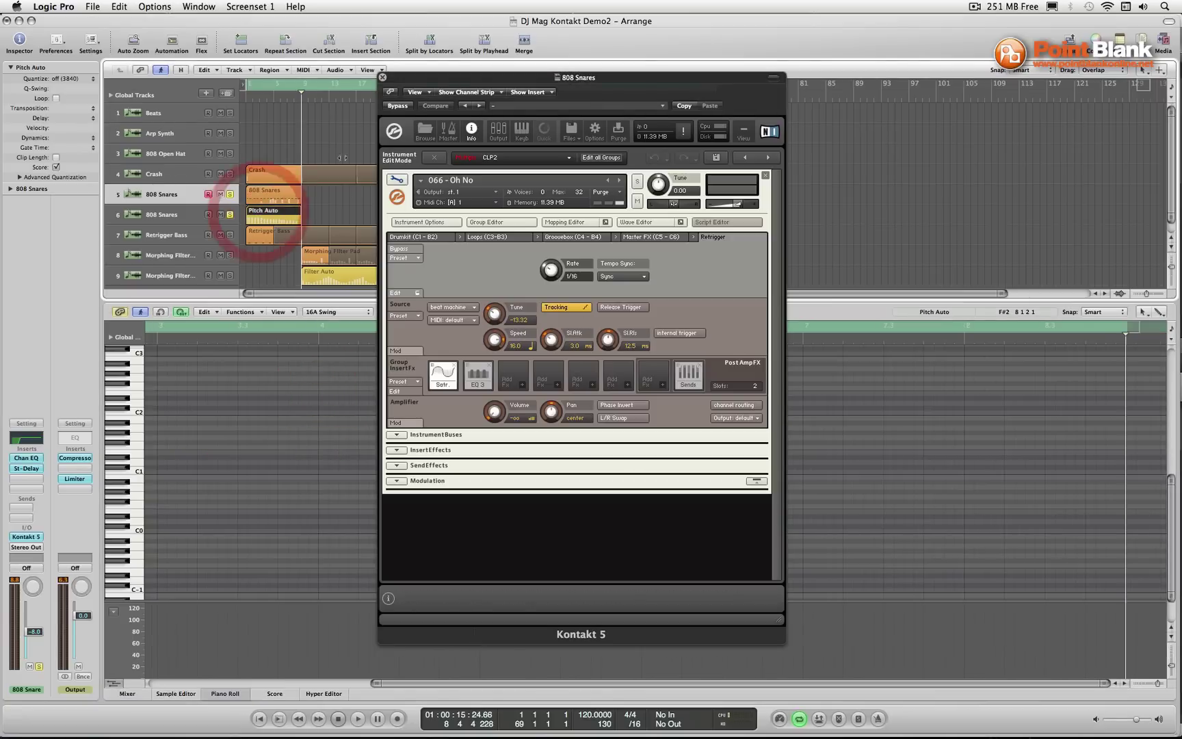
{"action": "left_click", "coordinate": [383, 77]}
{"action": "left_click", "coordinate": [178, 215]}
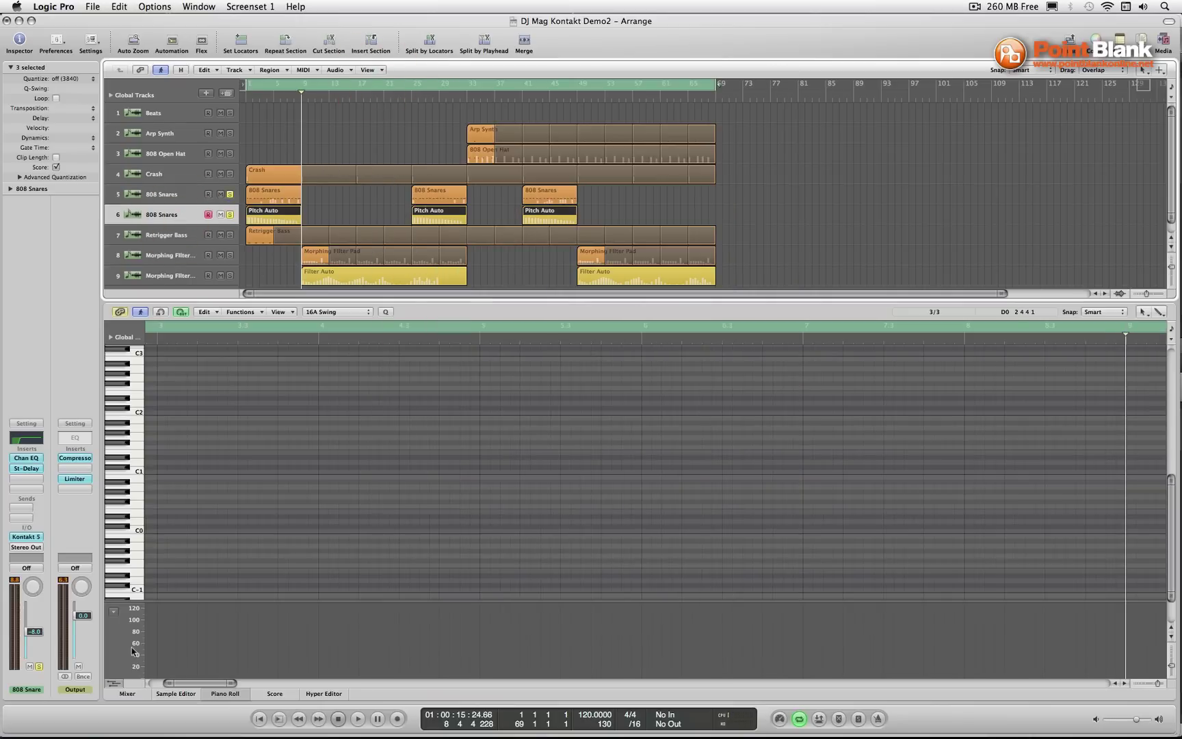
{"action": "left_click", "coordinate": [116, 612]}
{"action": "left_click", "coordinate": [137, 544]}
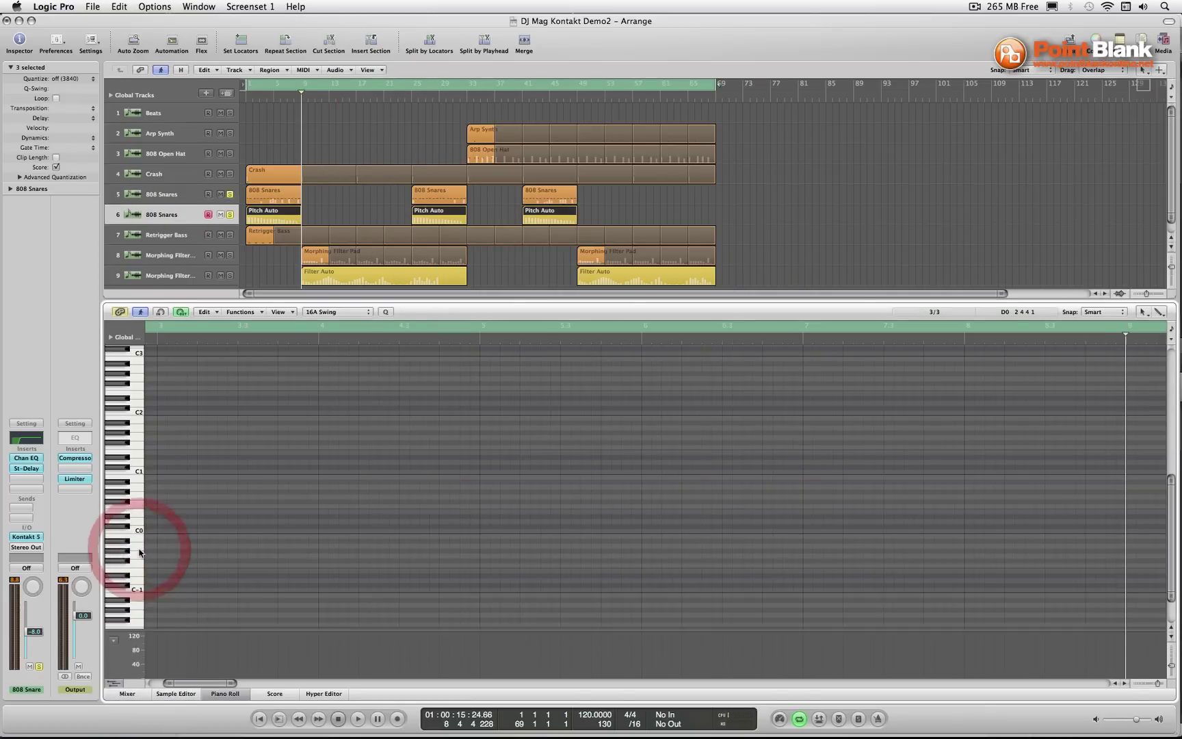
{"action": "left_click", "coordinate": [114, 683]}
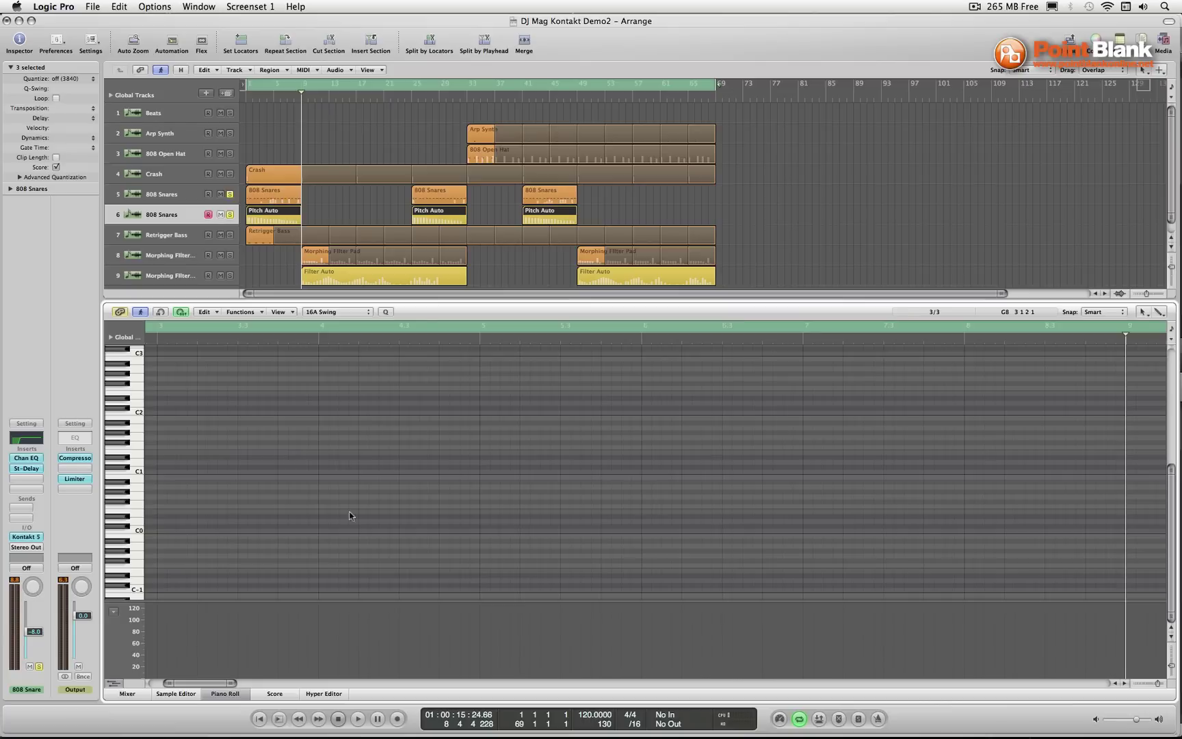
Select the first Pitch Auto region and scroll to show its line falling from 102 to about 40
{"action": "left_click", "coordinate": [309, 209]}
{"action": "left_click", "coordinate": [277, 209]}
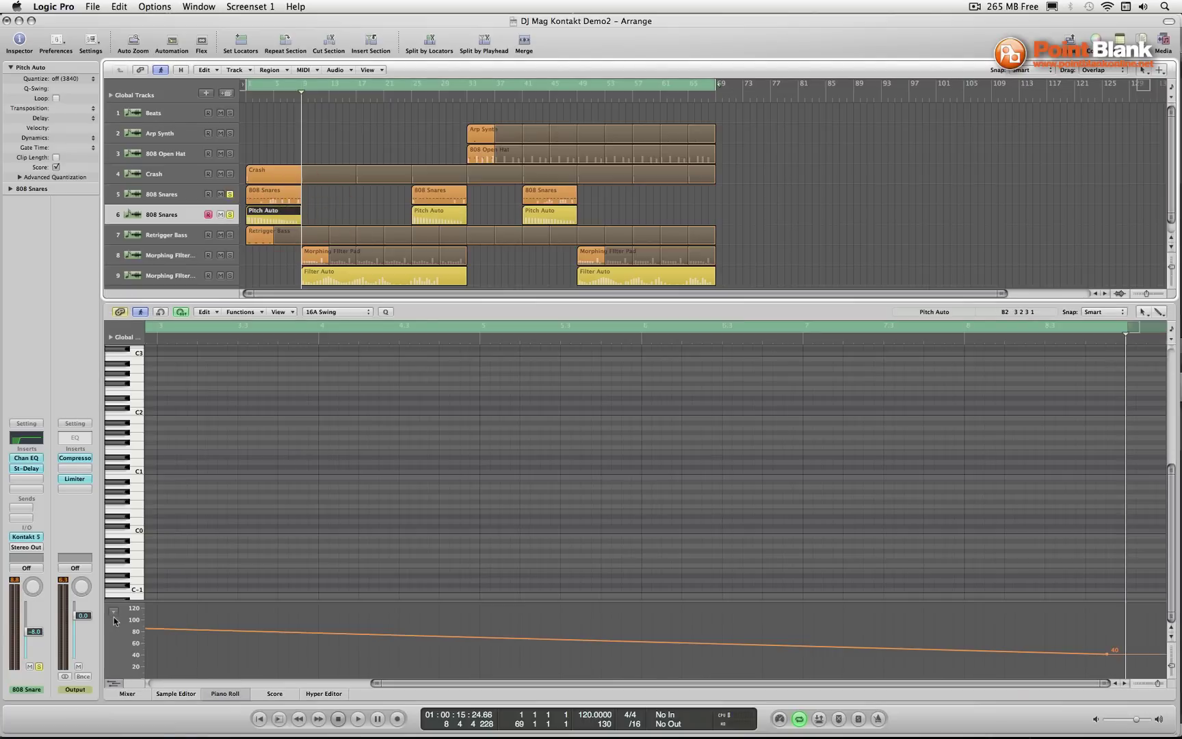
{"action": "scroll", "coordinate": [218, 634], "scroll_direction": "left", "scroll_amount": 10}
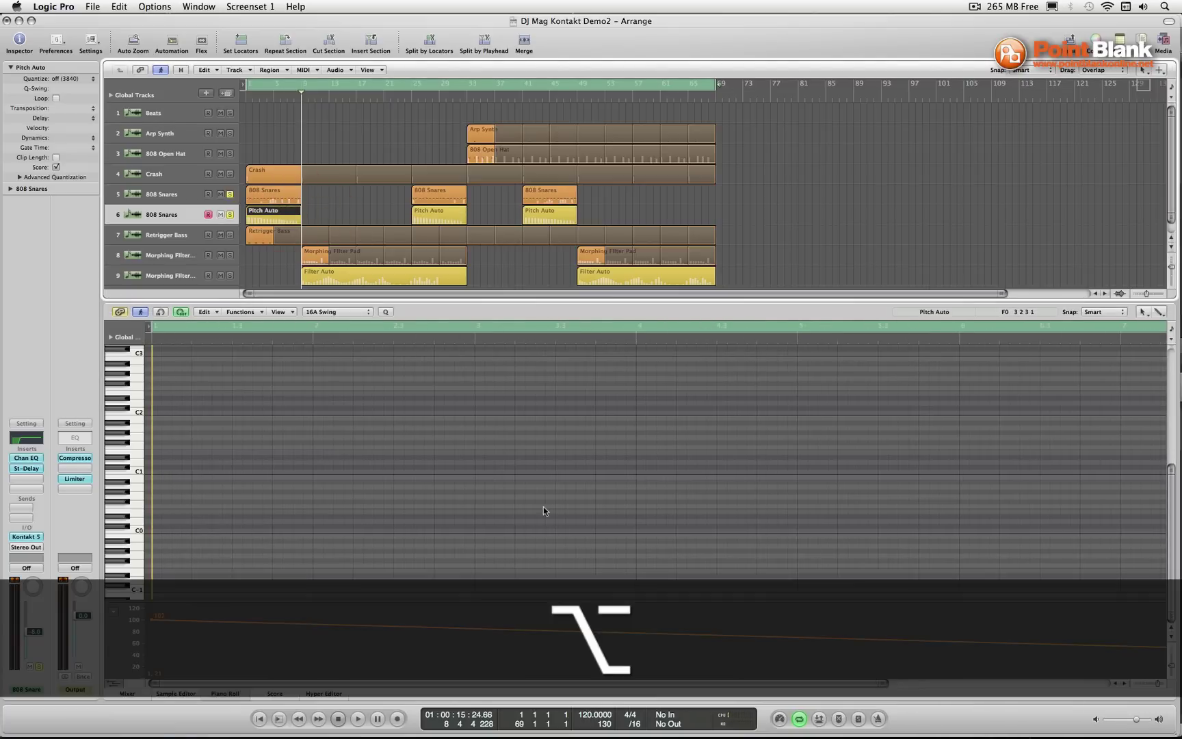
{"action": "scroll", "coordinate": [543, 511], "scroll_direction": "down", "scroll_amount": 3}
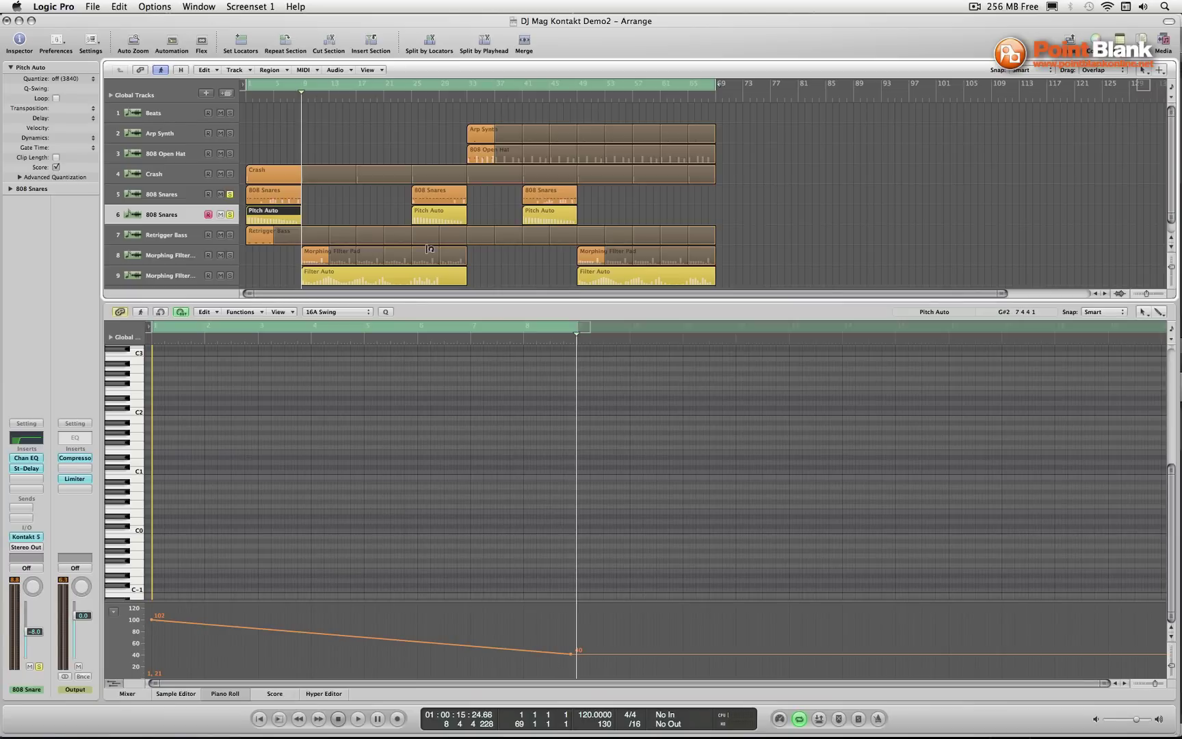
Move the solo from the 808 Snares to the Morphing Filter tracks and start the cycle at bar 9
{"action": "left_click", "coordinate": [331, 281]}
{"action": "left_click", "coordinate": [173, 255]}
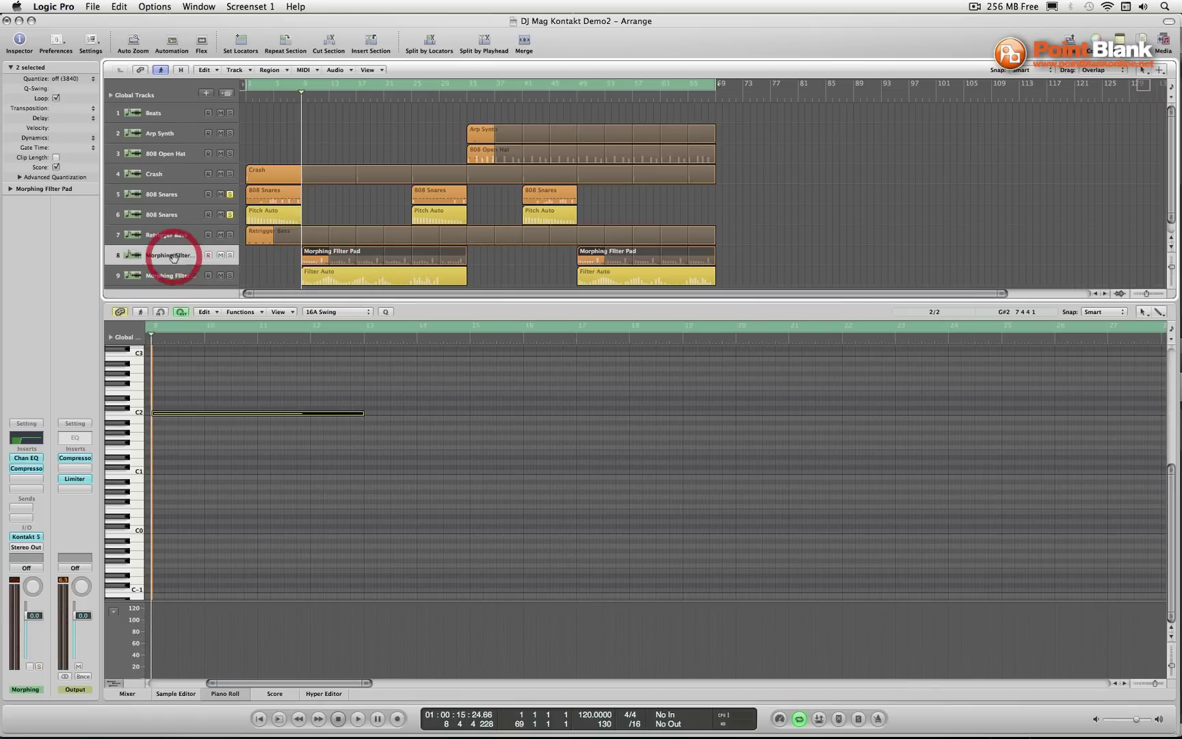
{"action": "left_click", "coordinate": [230, 214]}
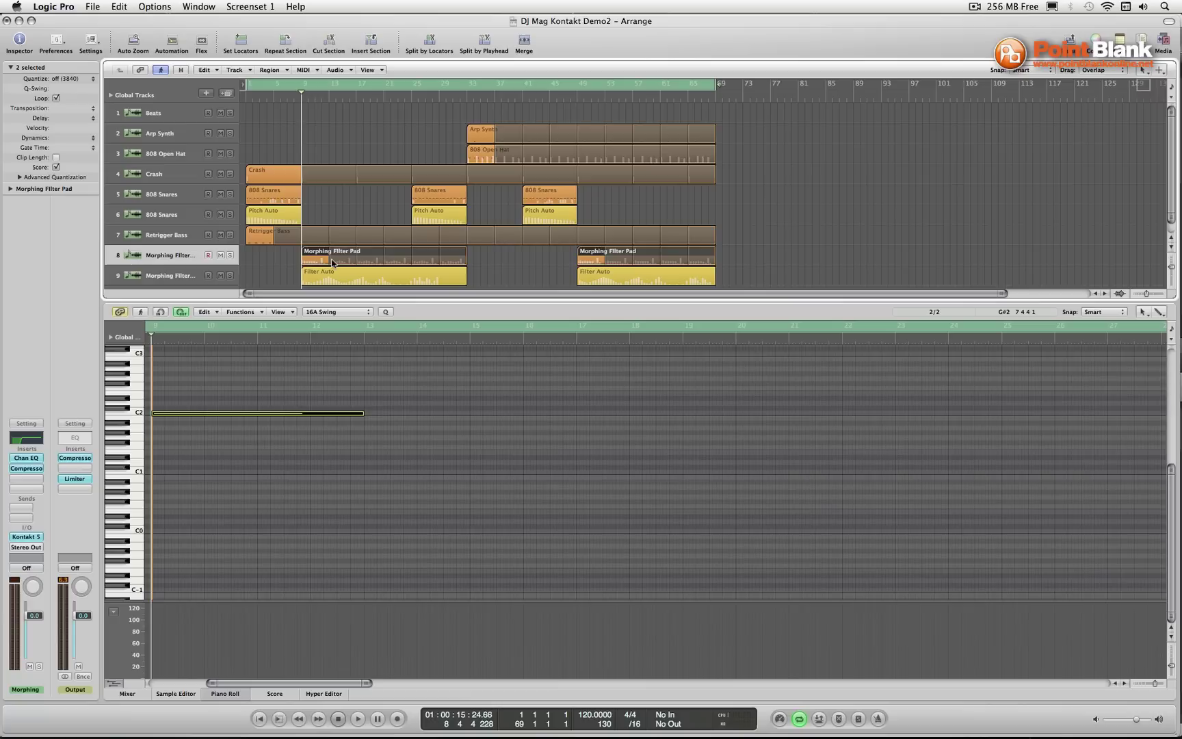
{"action": "left_click", "coordinate": [230, 255]}
{"action": "left_click_drag", "start_coordinate": [248, 84], "coordinate": [301, 85]}
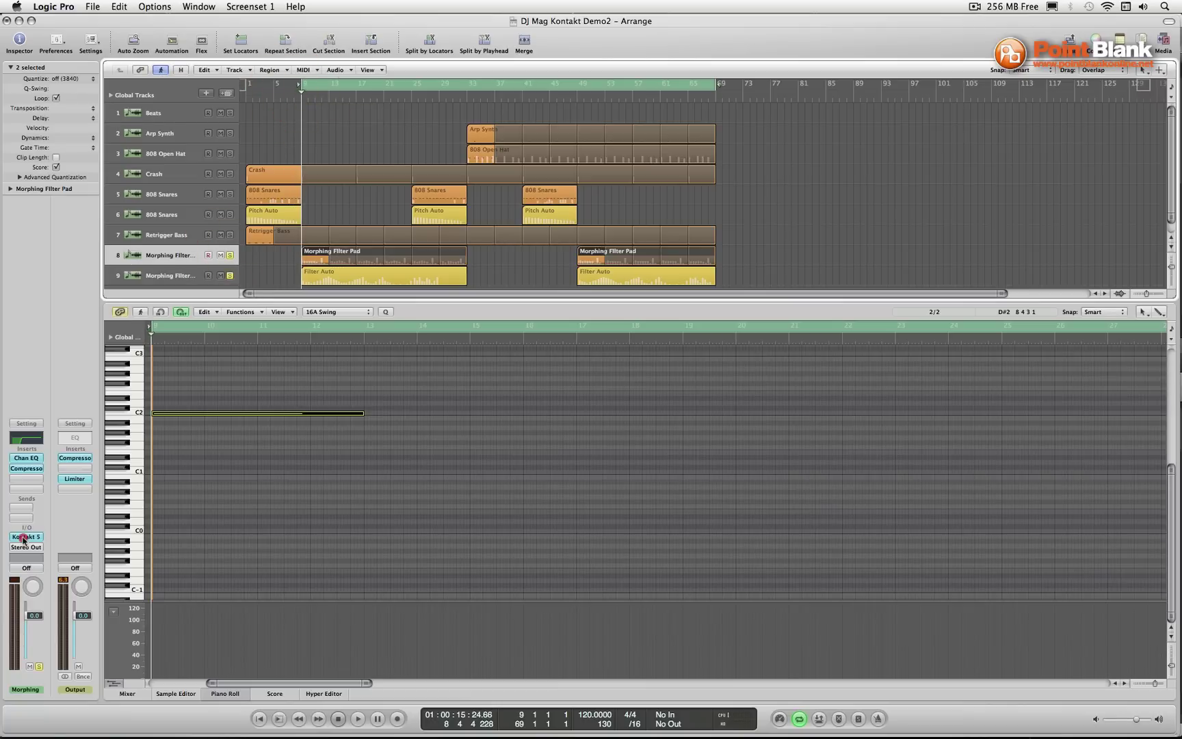
Open the Morphing Filter Pad's Dirty Saw Lead Vintage Kontakt instrument and play the filter morph
{"action": "left_click", "coordinate": [25, 537]}
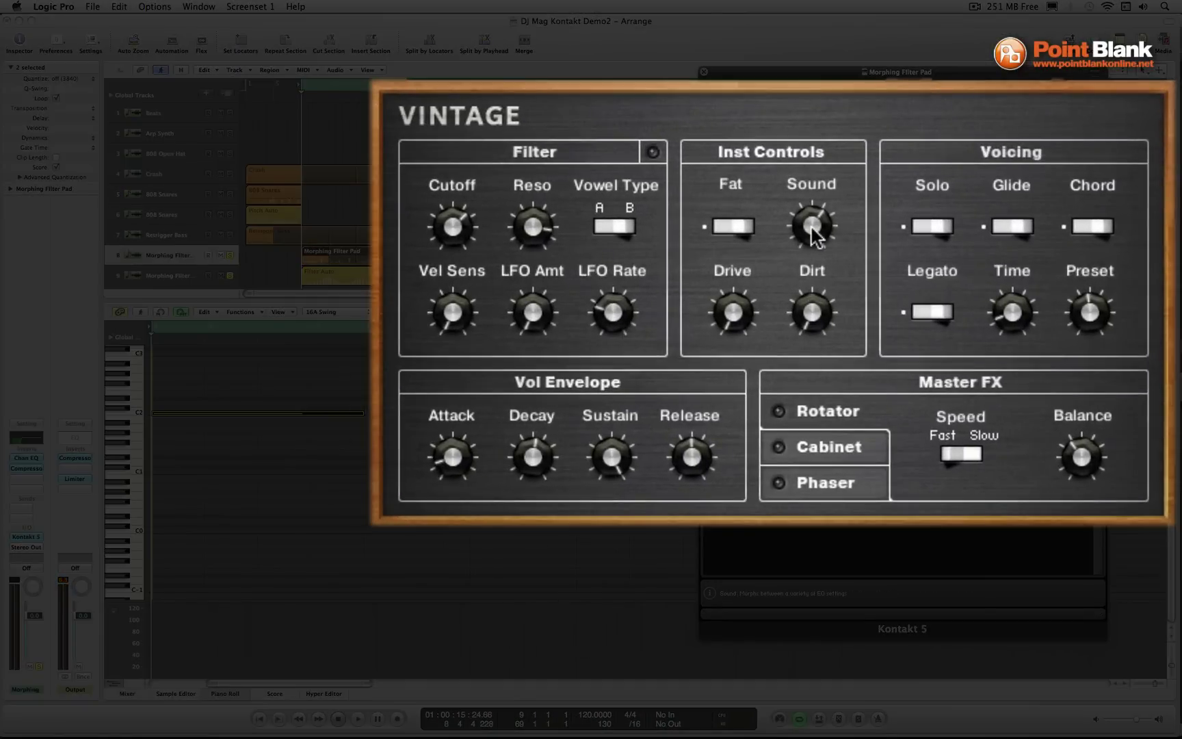
{"action": "key", "text": "space"}
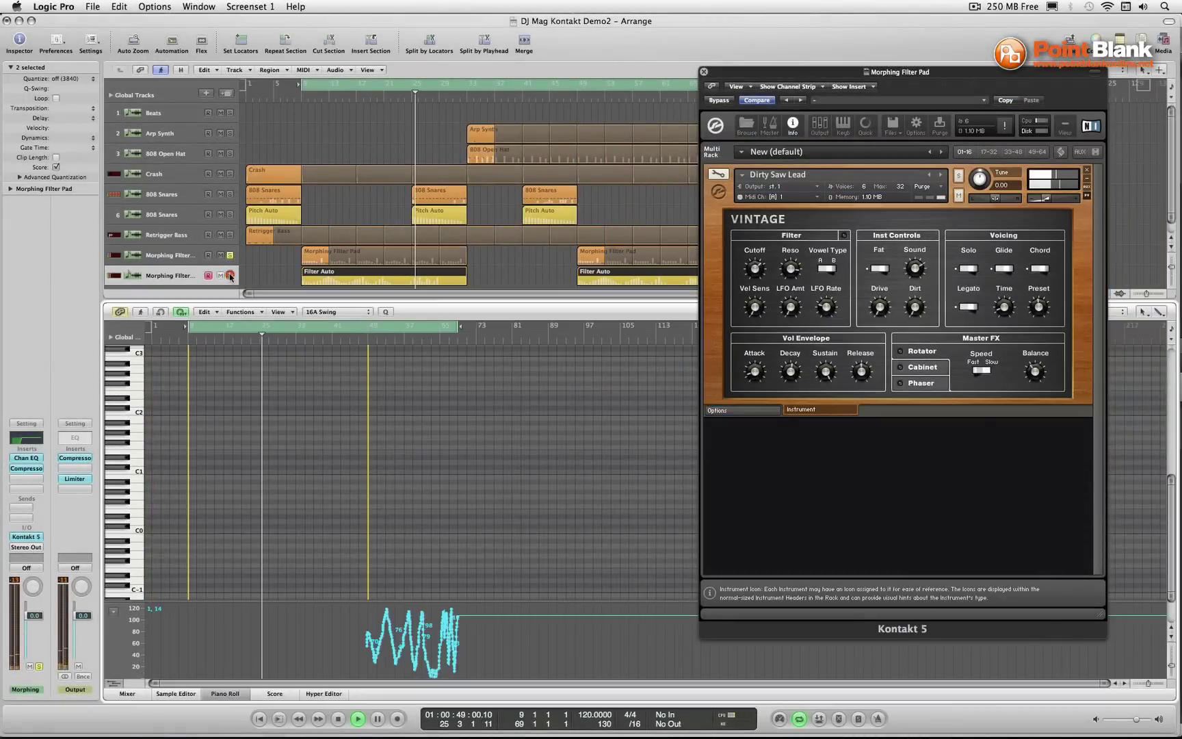
{"action": "left_click", "coordinate": [231, 276]}
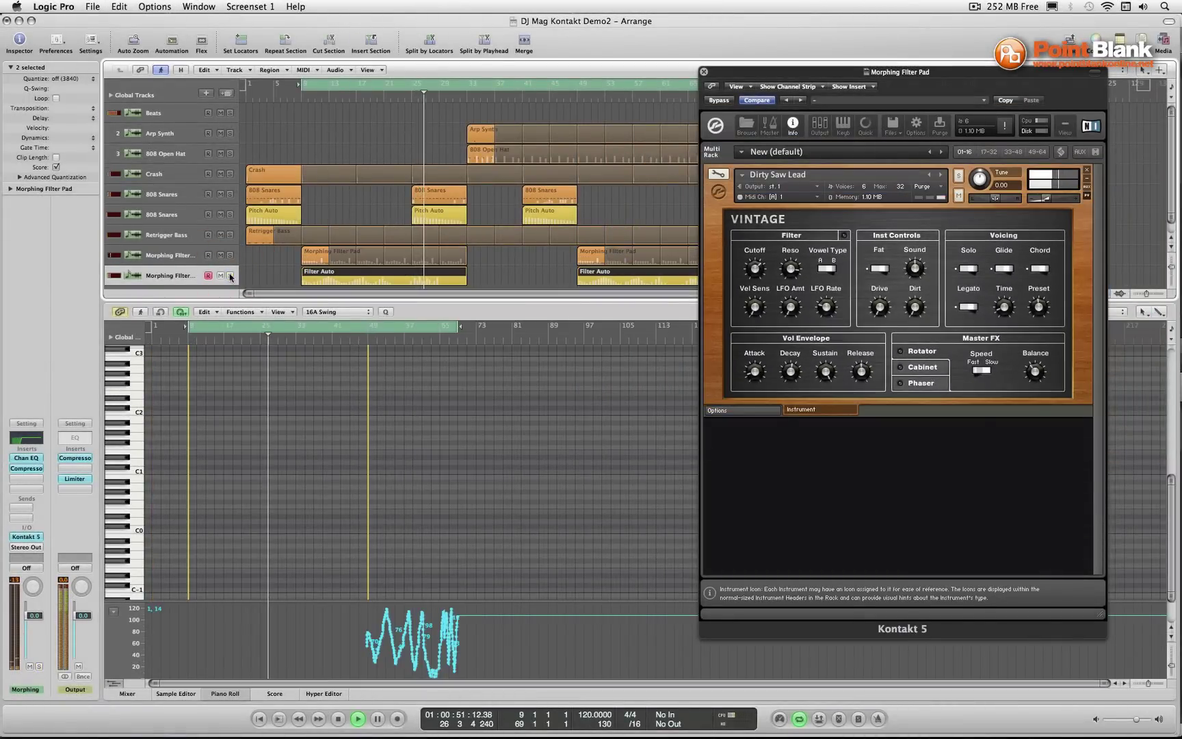
Solo the Arp Synth track, move the cycle start to bar 33, and play from there
{"action": "key", "text": "v"}
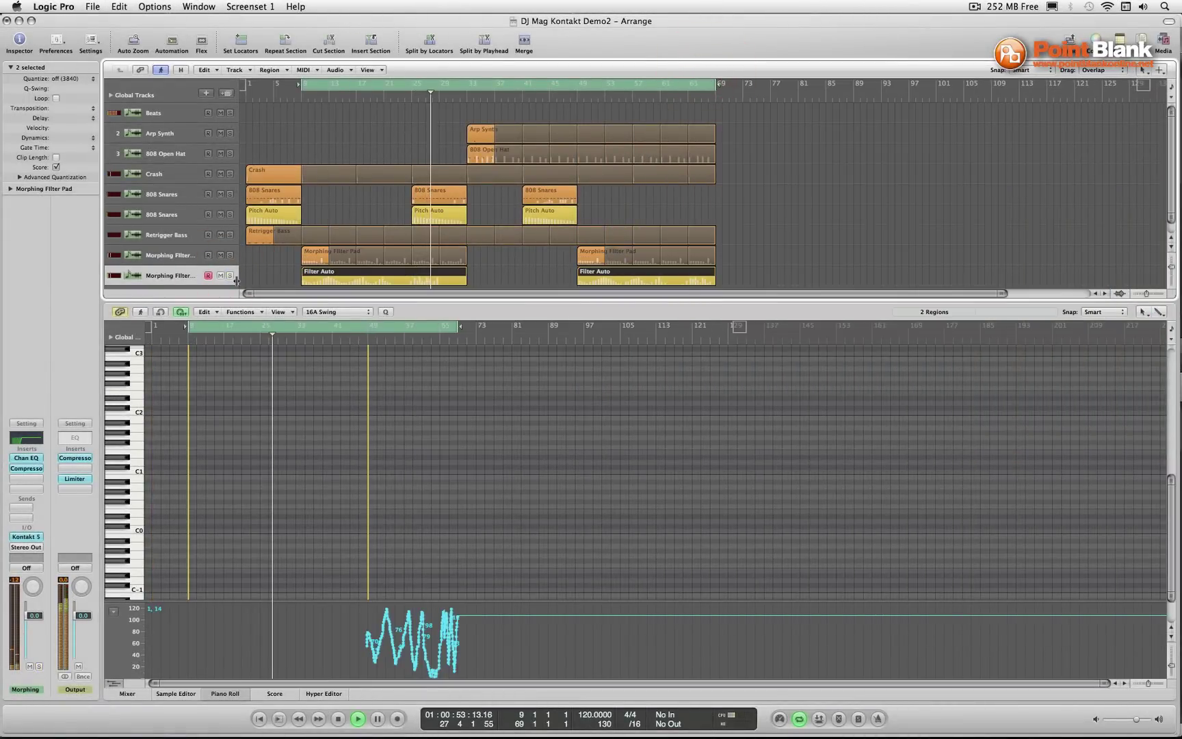
{"action": "key", "text": "space"}
{"action": "left_click", "coordinate": [230, 133]}
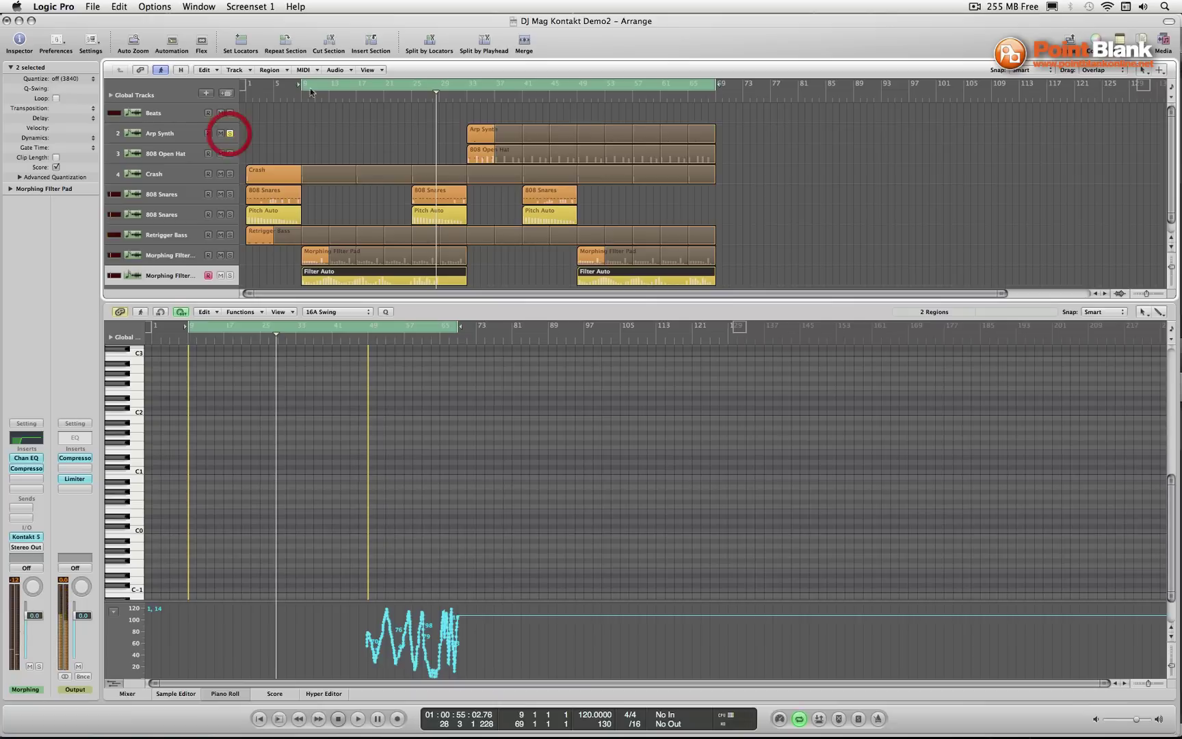
{"action": "left_click_drag", "start_coordinate": [299, 86], "coordinate": [465, 90]}
{"action": "left_click", "coordinate": [188, 133]}
{"action": "key", "text": "space"}
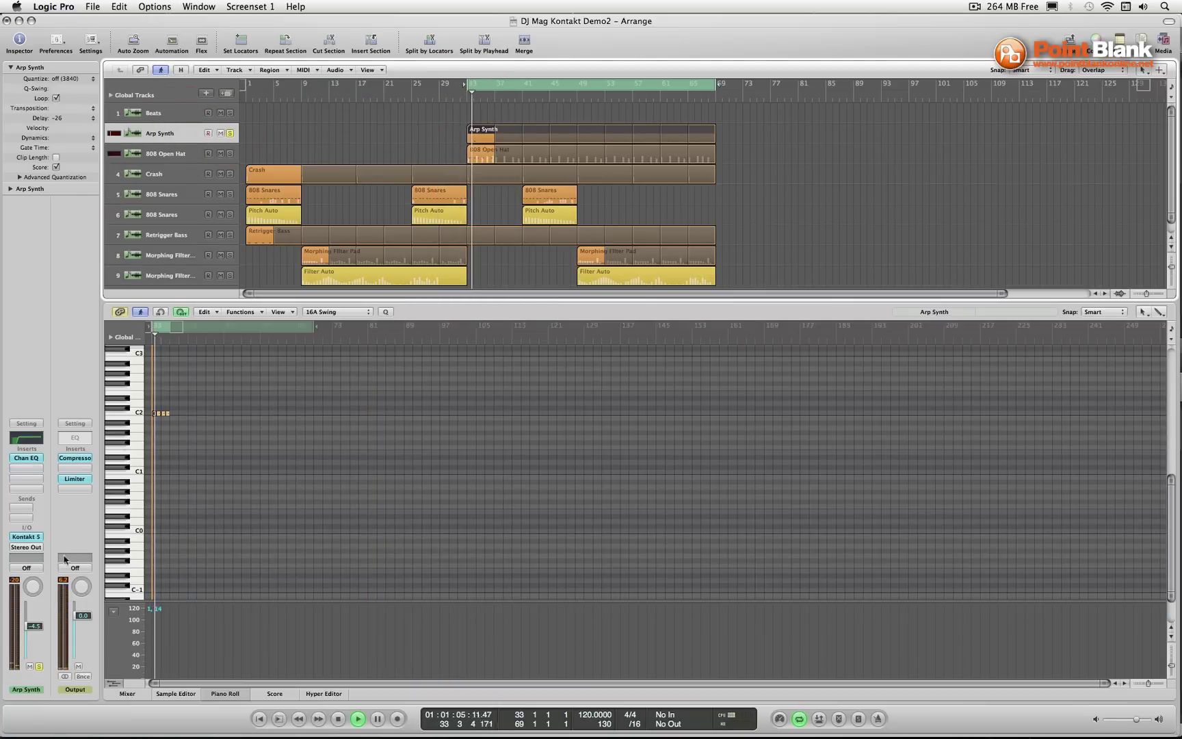
View the Arp Synth's Kontakt Arpeggiator script in edit mode, then close Kontakt and unsolo the track
{"action": "left_click", "coordinate": [31, 538]}
{"action": "left_click_drag", "start_coordinate": [769, 197], "coordinate": [507, 123]}
{"action": "left_click", "coordinate": [495, 147]}
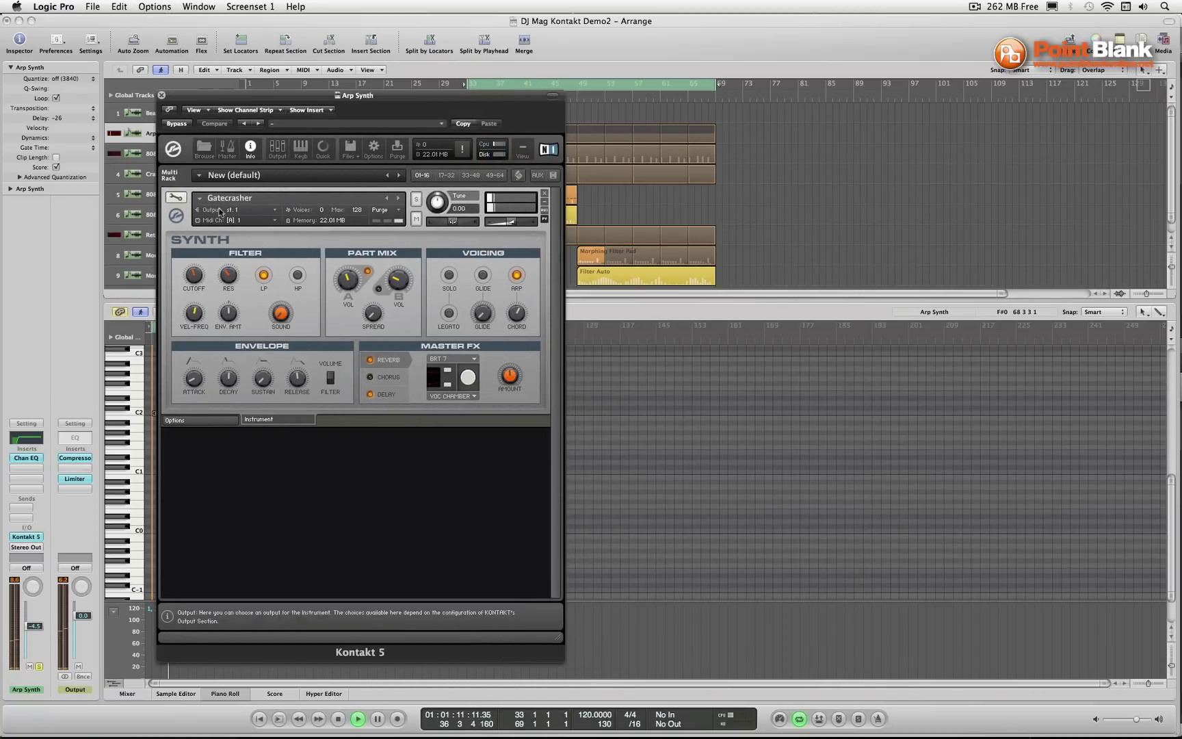
{"action": "left_click", "coordinate": [176, 198]}
{"action": "left_click", "coordinate": [504, 239]}
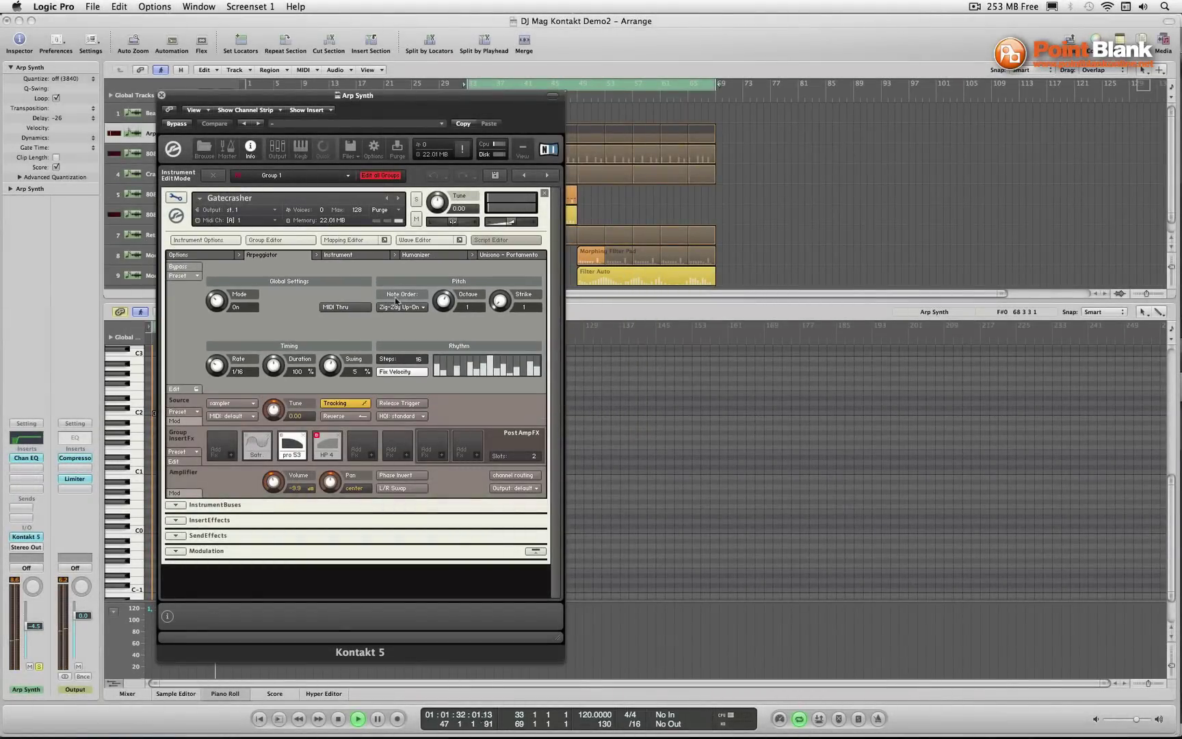
{"action": "left_click", "coordinate": [162, 95]}
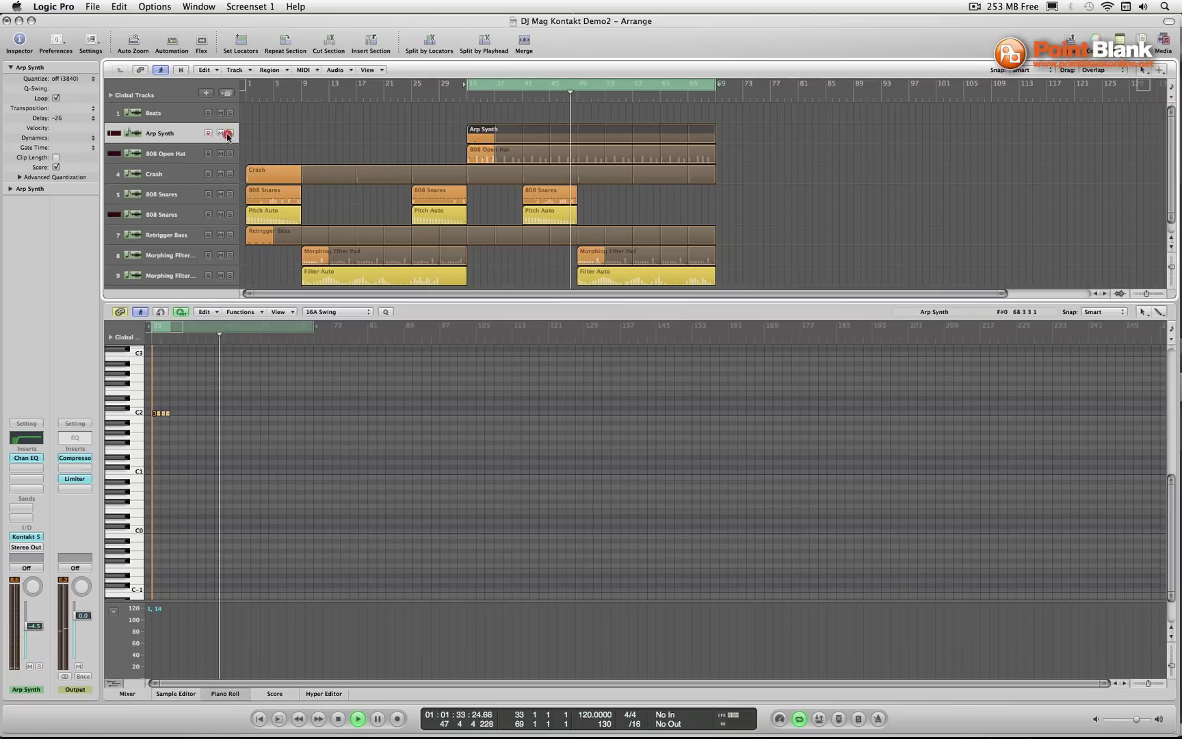
{"action": "left_click", "coordinate": [228, 133]}
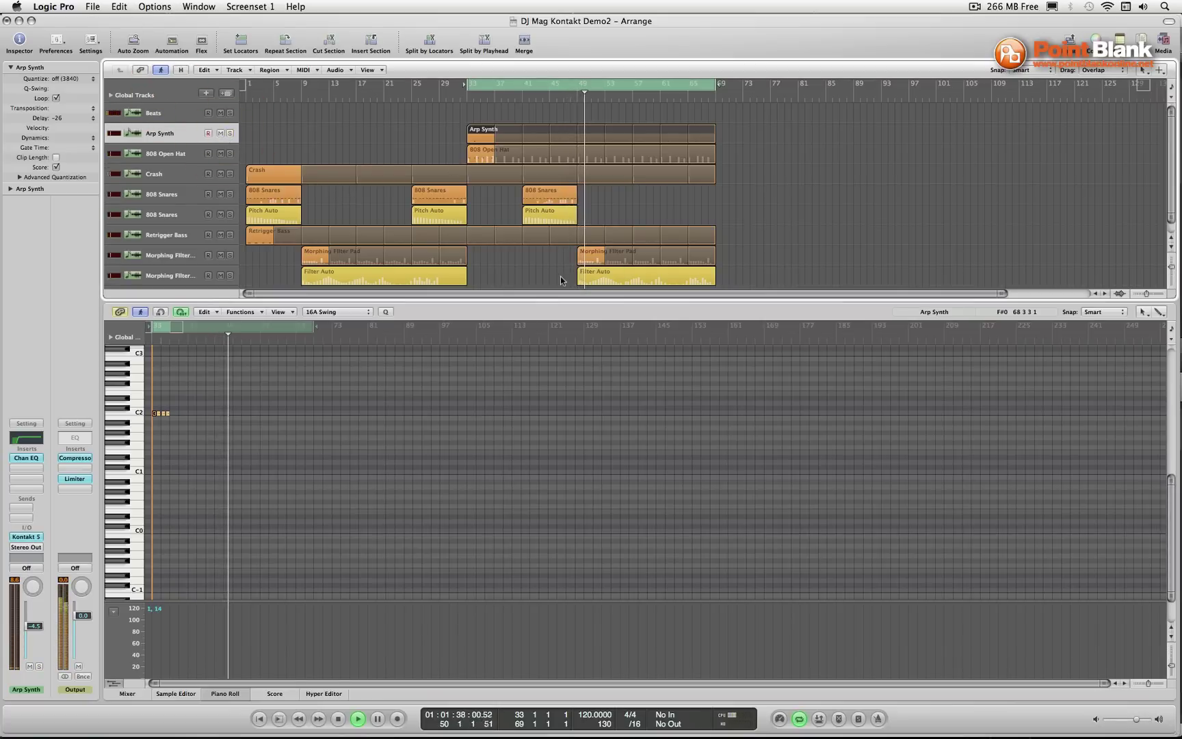
Stop playback and open the Morphing Filter Pad's Kontakt instrument in edit mode
{"action": "key", "text": "space"}
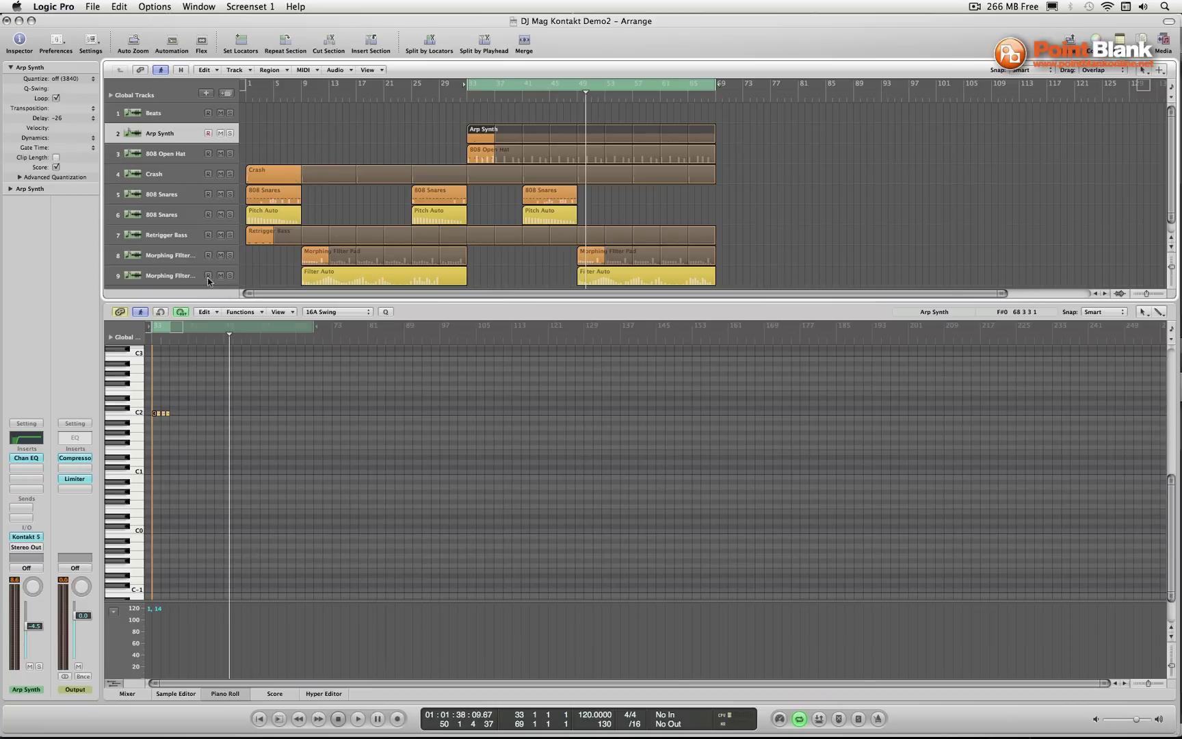
{"action": "left_click", "coordinate": [168, 257]}
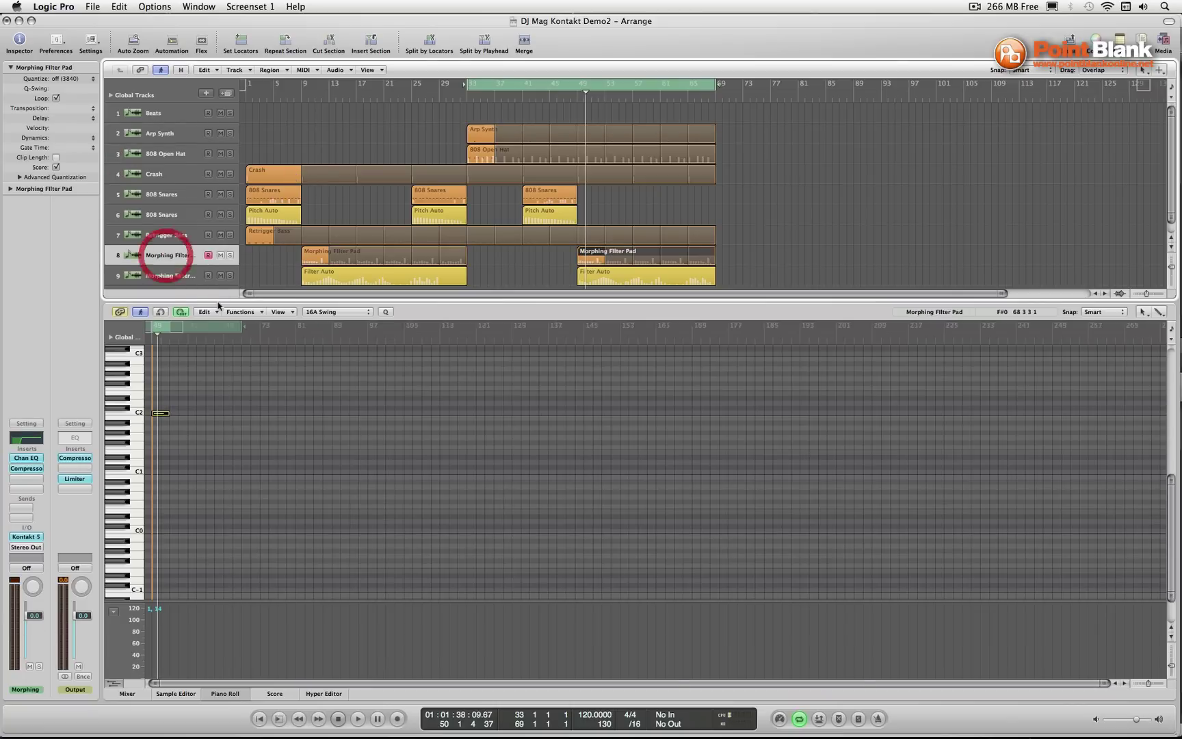
{"action": "left_click", "coordinate": [32, 538]}
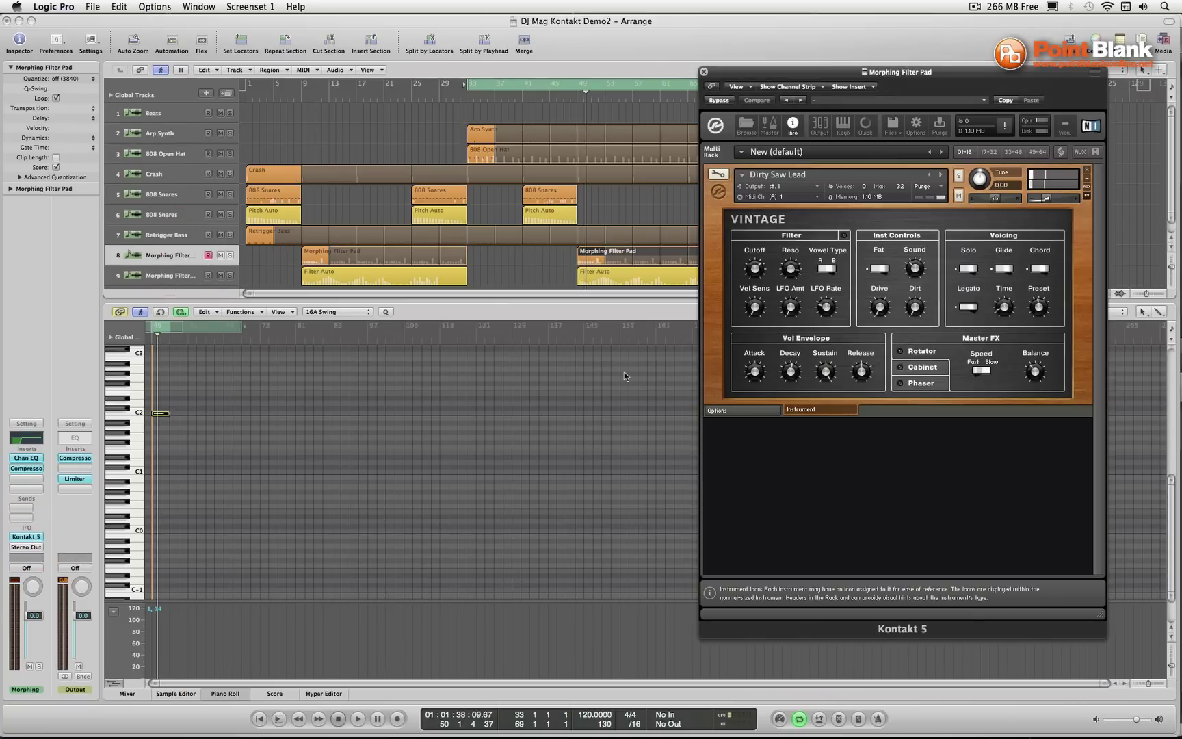
{"action": "left_click", "coordinate": [727, 176]}
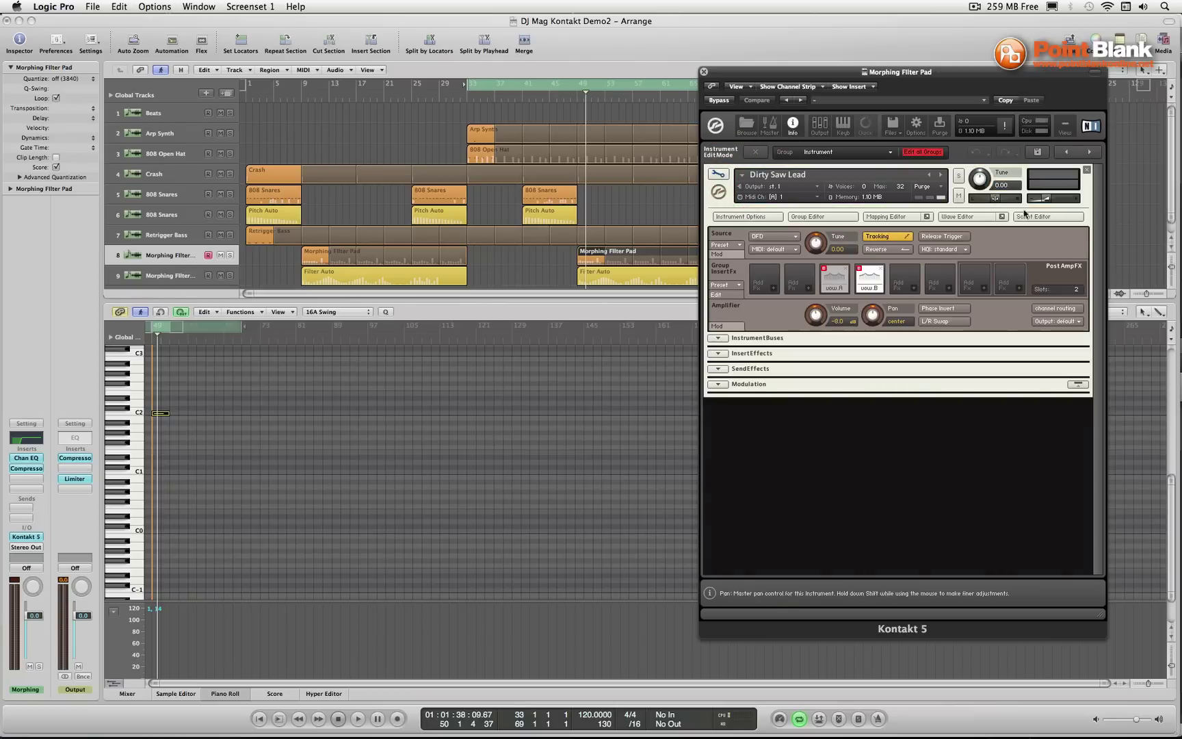
Review the Instrument script's code in the Script Editor, then return to the Vintage performance panel
{"action": "left_click", "coordinate": [1045, 216]}
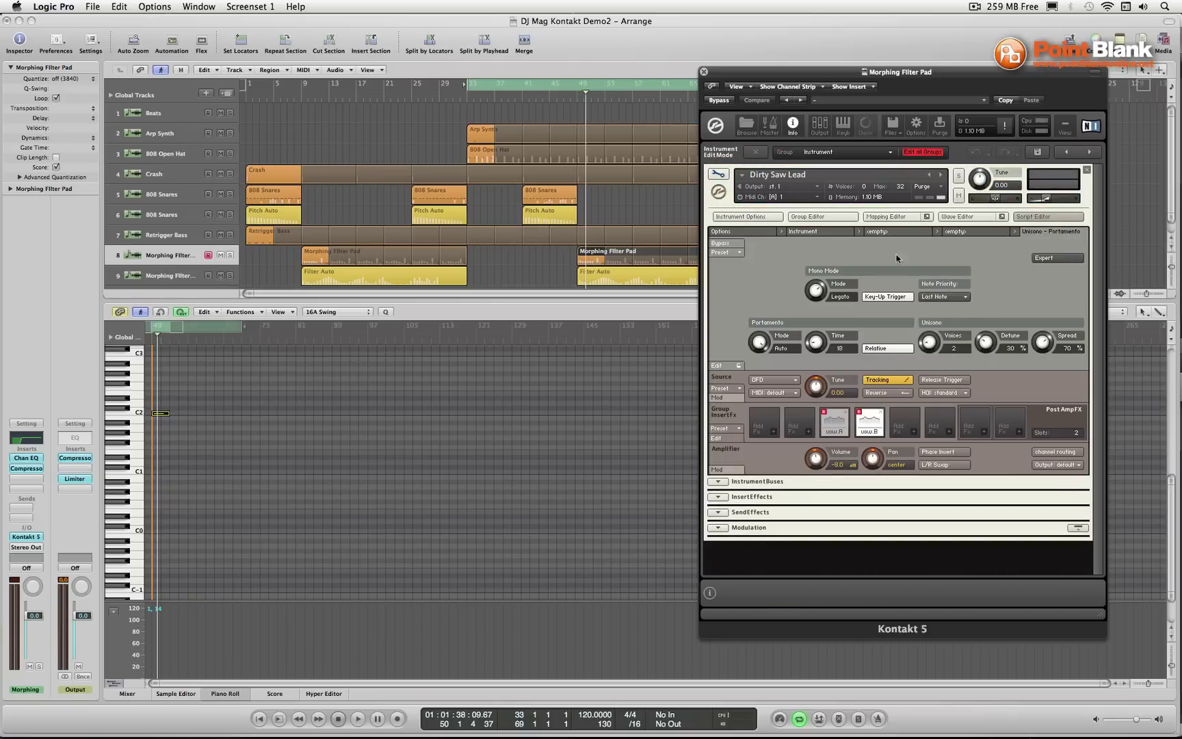
{"action": "left_click", "coordinate": [823, 232]}
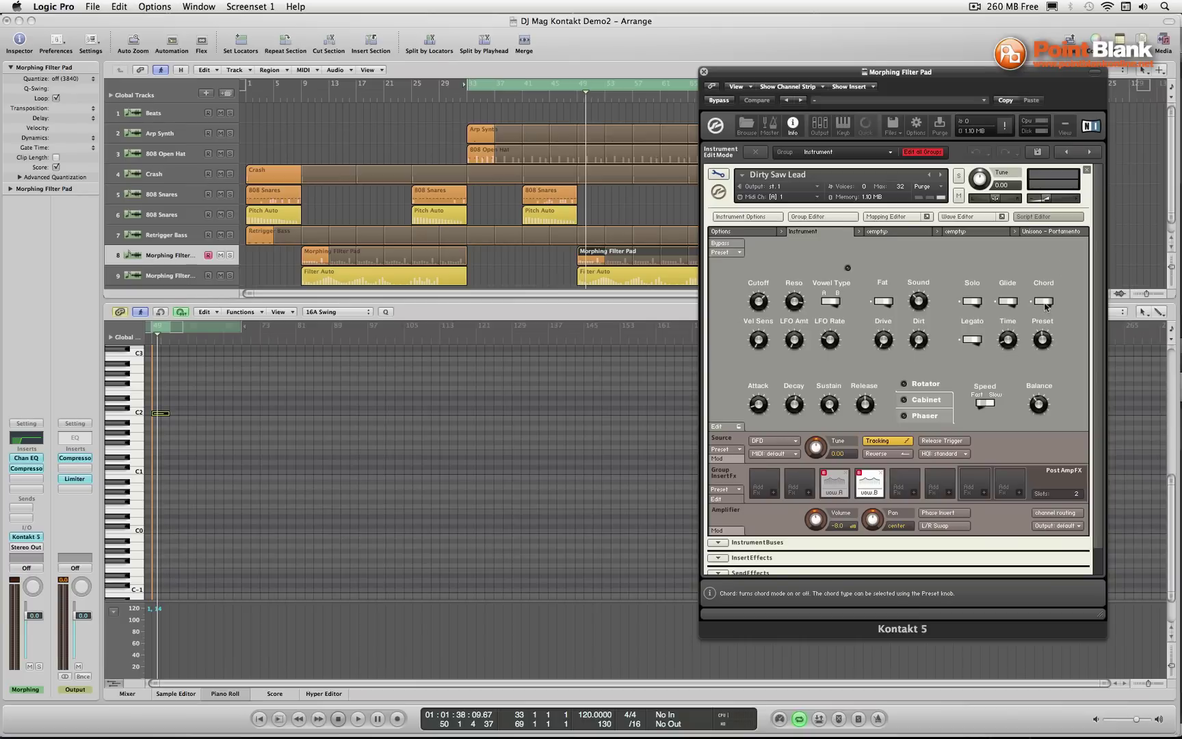
{"action": "left_click", "coordinate": [1042, 341]}
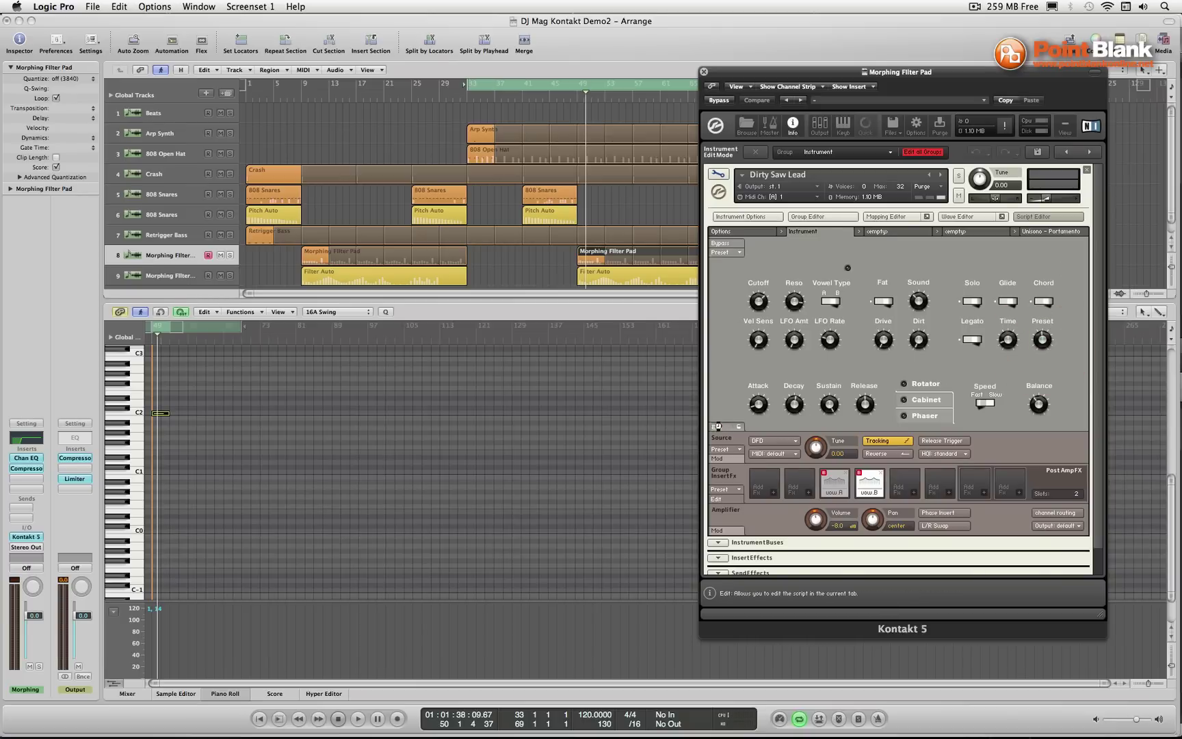
{"action": "left_click", "coordinate": [732, 427]}
{"action": "left_click_drag", "start_coordinate": [1081, 457], "coordinate": [1074, 507]}
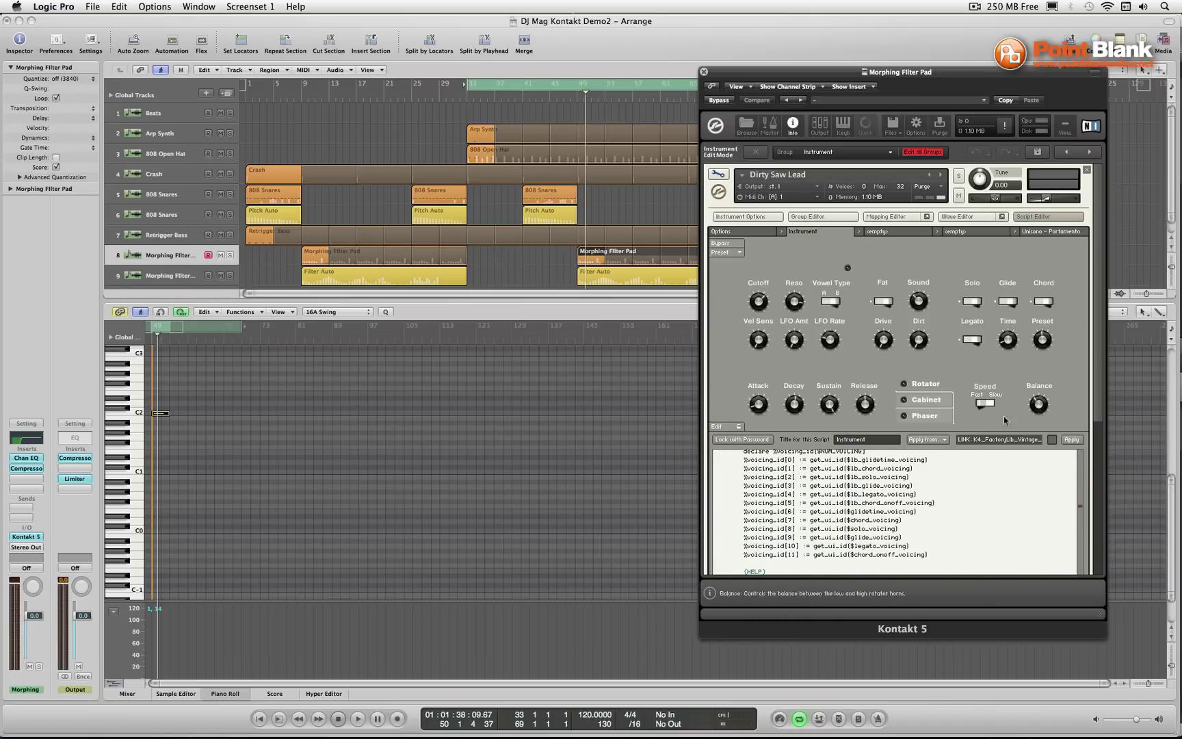
{"action": "left_click", "coordinate": [720, 175]}
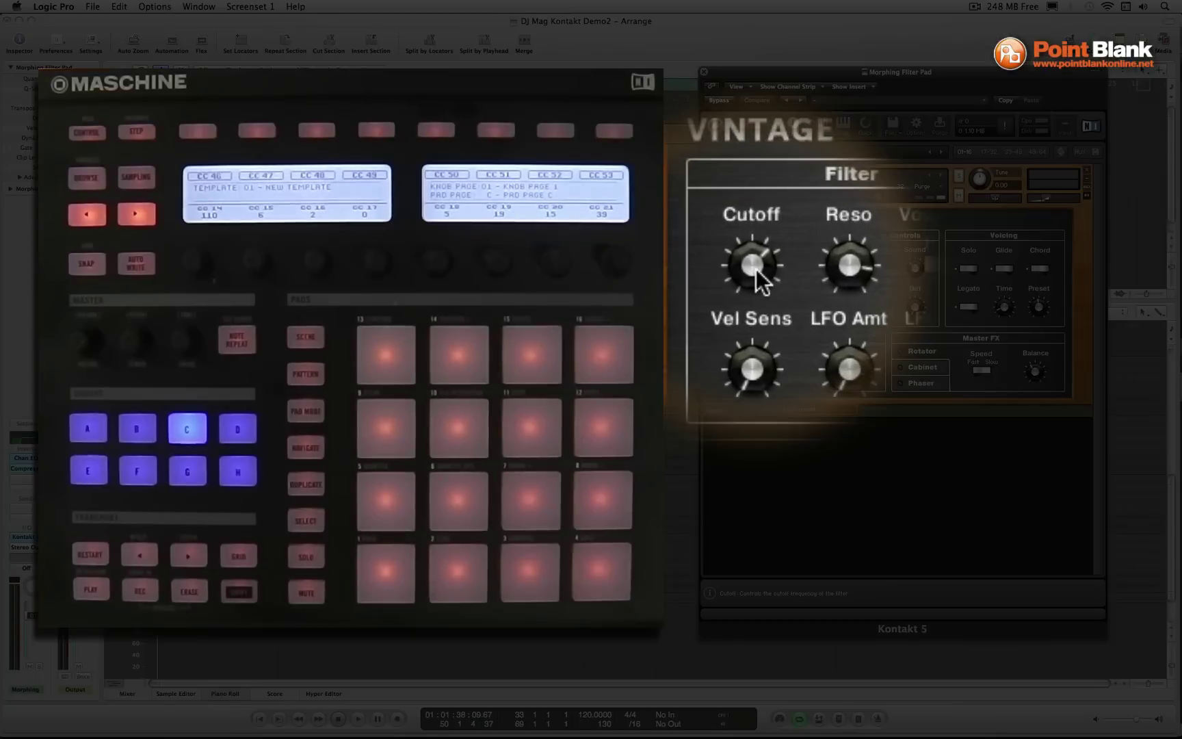
Start Learn MIDI CC# Automation on the Vintage instrument's Cutoff knob for a Maschine knob
{"action": "right_click", "coordinate": [756, 270]}
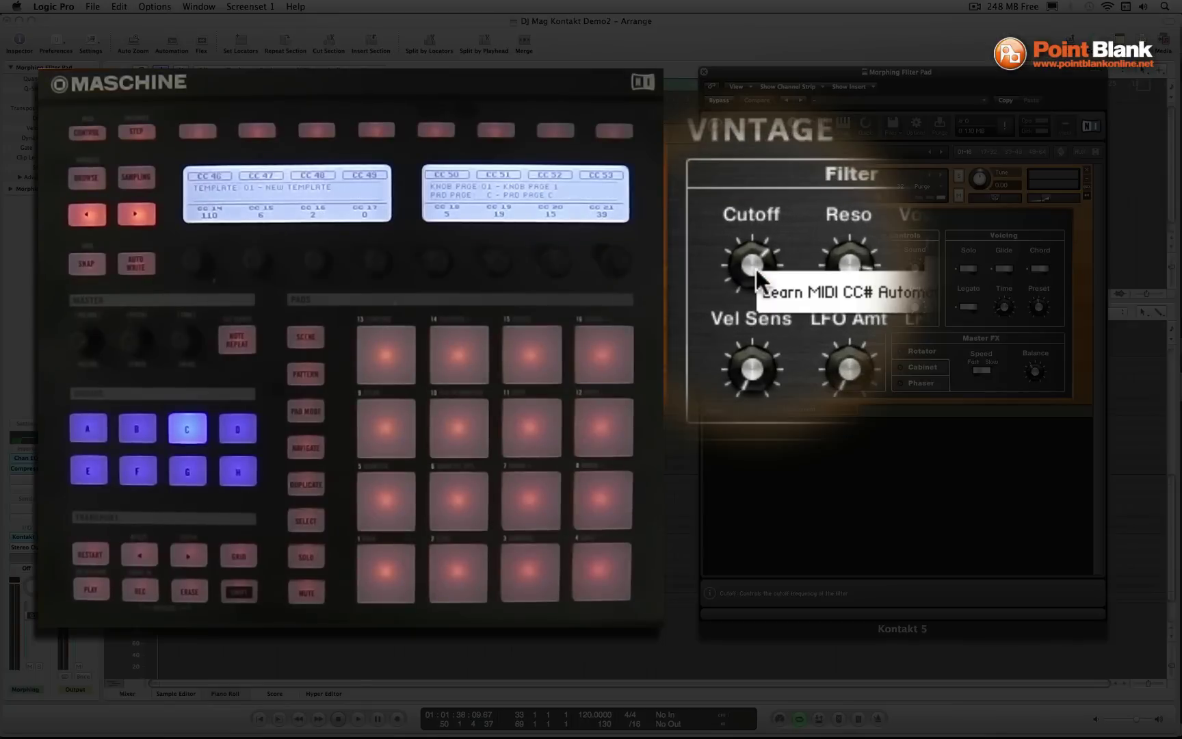
{"action": "left_click", "coordinate": [795, 279]}
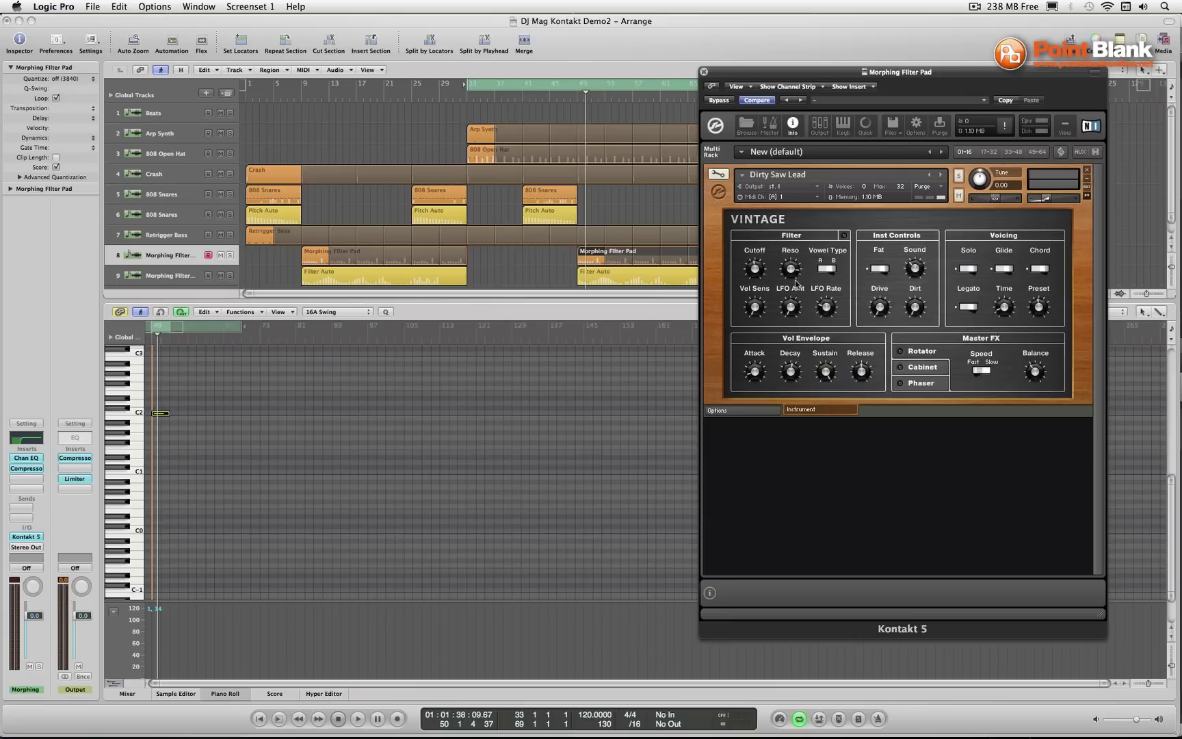
In Kontakt's edit mode, browse the Factory submenus of the script Preset list
{"action": "left_click", "coordinate": [715, 176]}
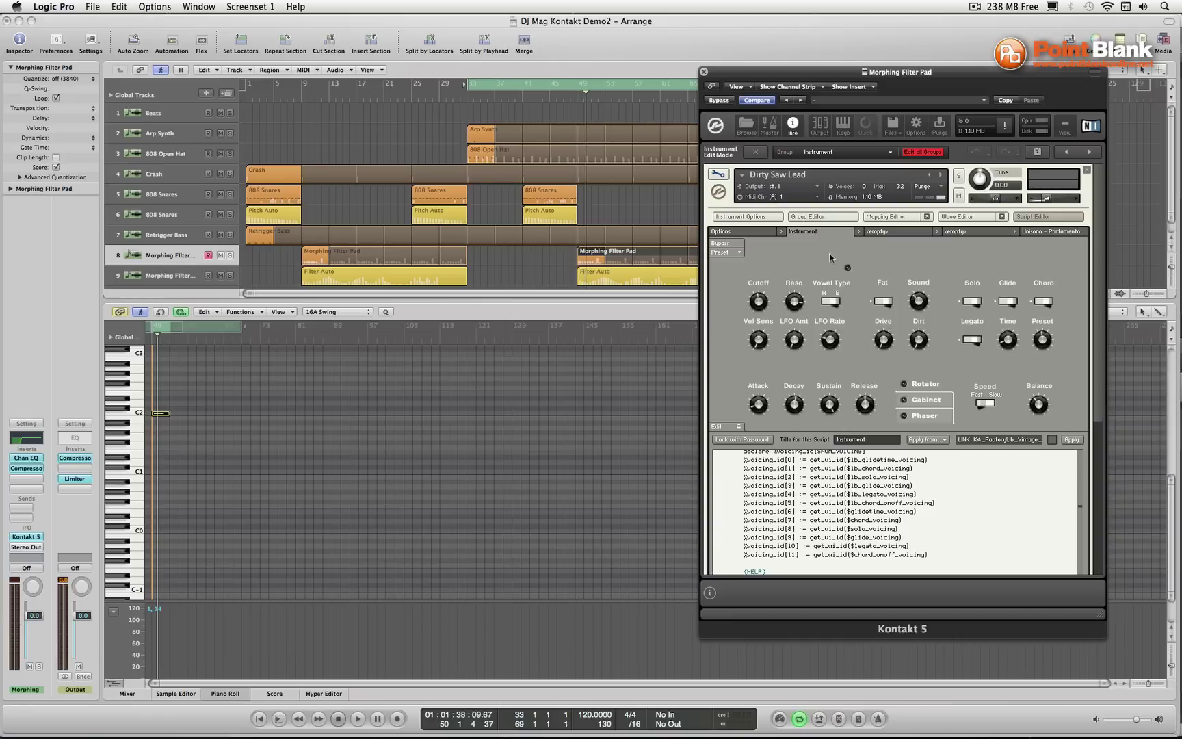
{"action": "left_click", "coordinate": [731, 252]}
{"action": "mouse_move", "coordinate": [736, 264]}
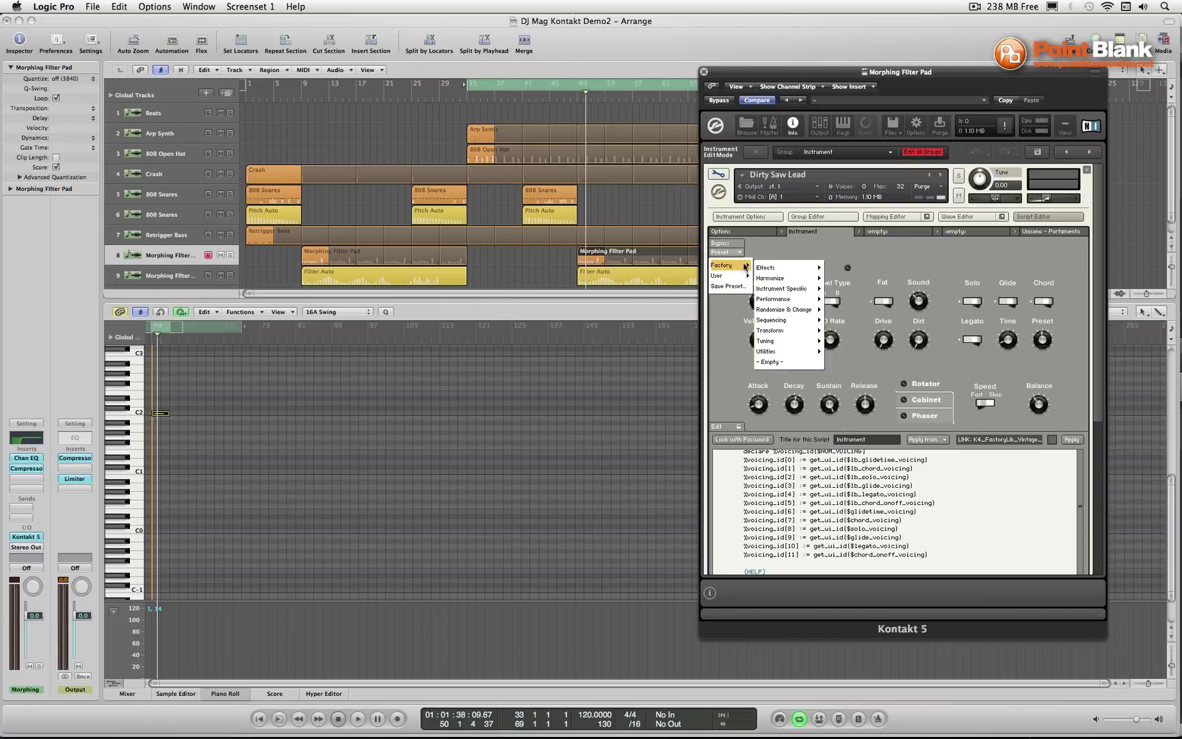
{"action": "mouse_move", "coordinate": [784, 268]}
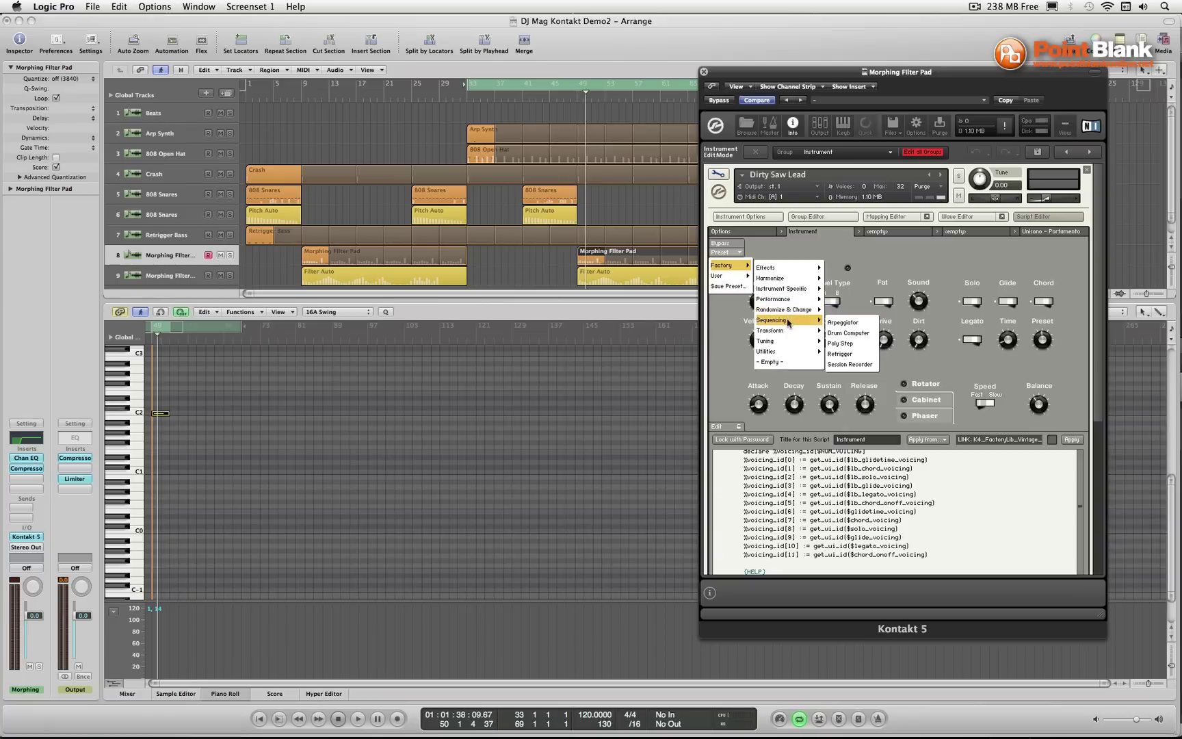
{"action": "mouse_move", "coordinate": [781, 351]}
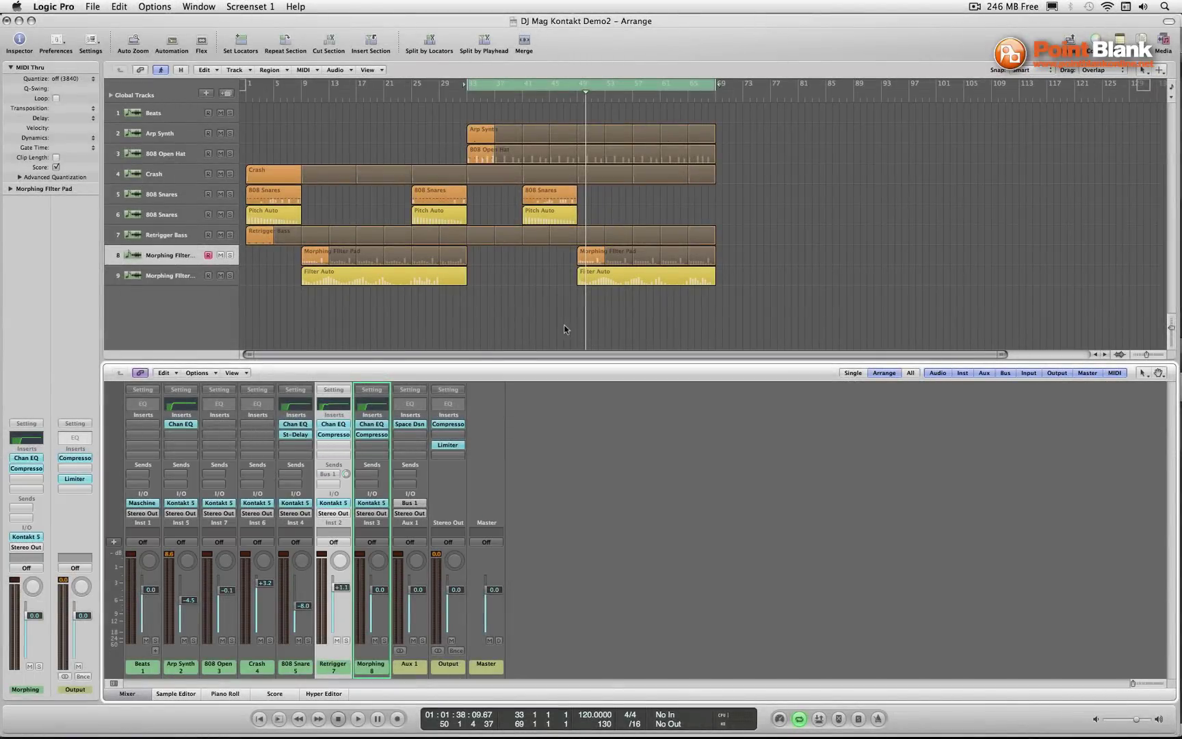
Move the loop start back to bar 1 so the cycle spans bars 1 to 69
{"action": "left_click_drag", "start_coordinate": [465, 85], "coordinate": [246, 101]}
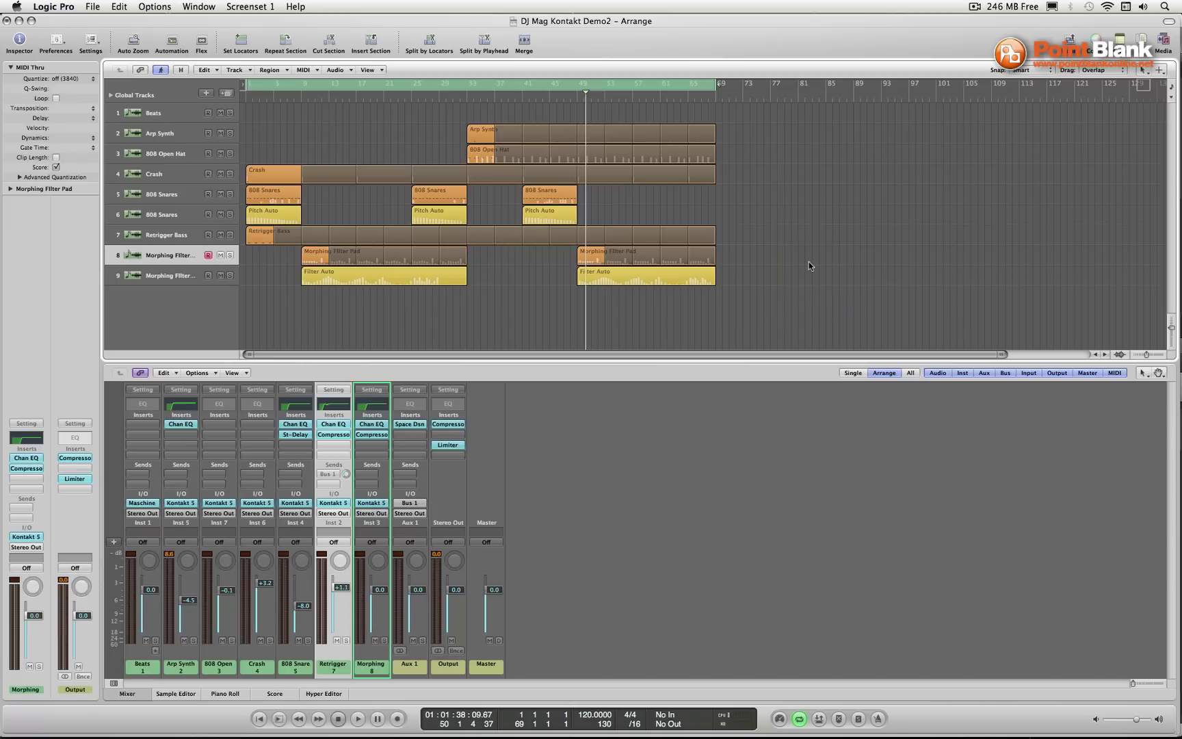